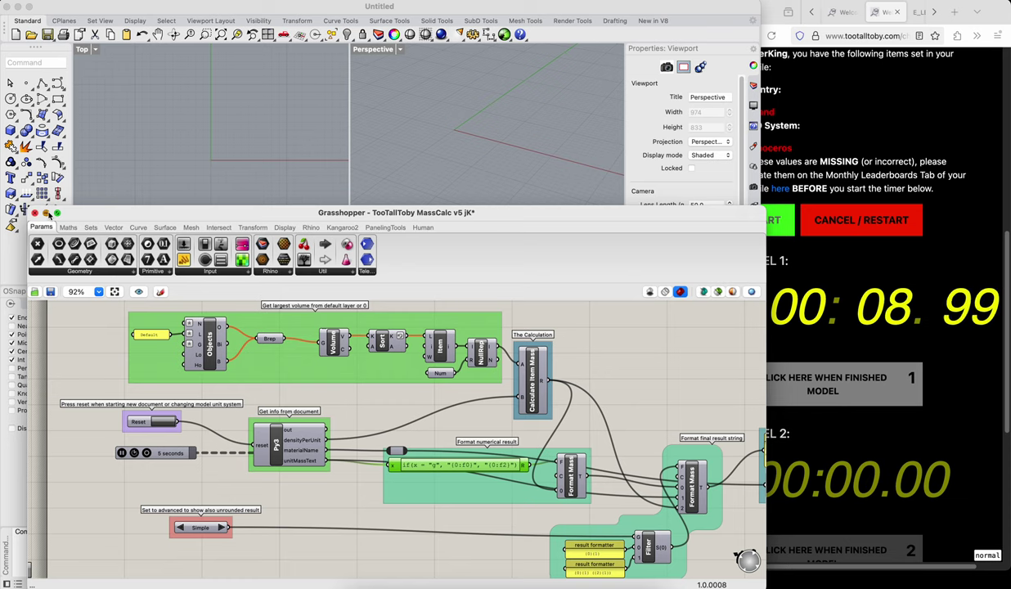
Step: Minimize the Grasshopper window and draw two concentric circles centred on the world origin, the outer one 66 mm in diameter
{"action": "left_click", "coordinate": [46, 212]}
{"action": "left_click", "coordinate": [373, 179]}
{"action": "type", "text": "C"}
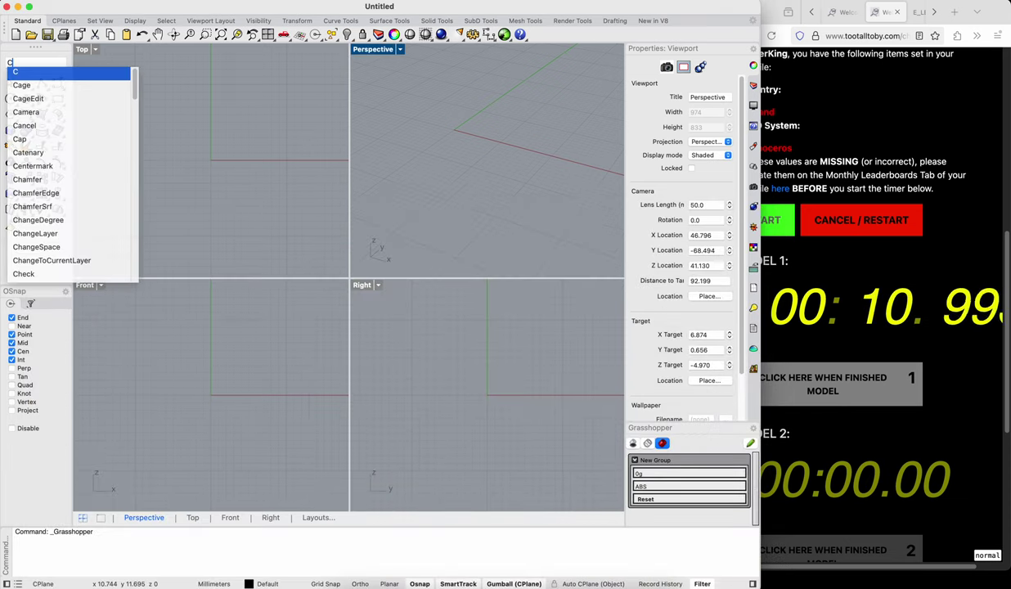
{"action": "type", "text": "W"}
{"action": "key", "text": "Return"}
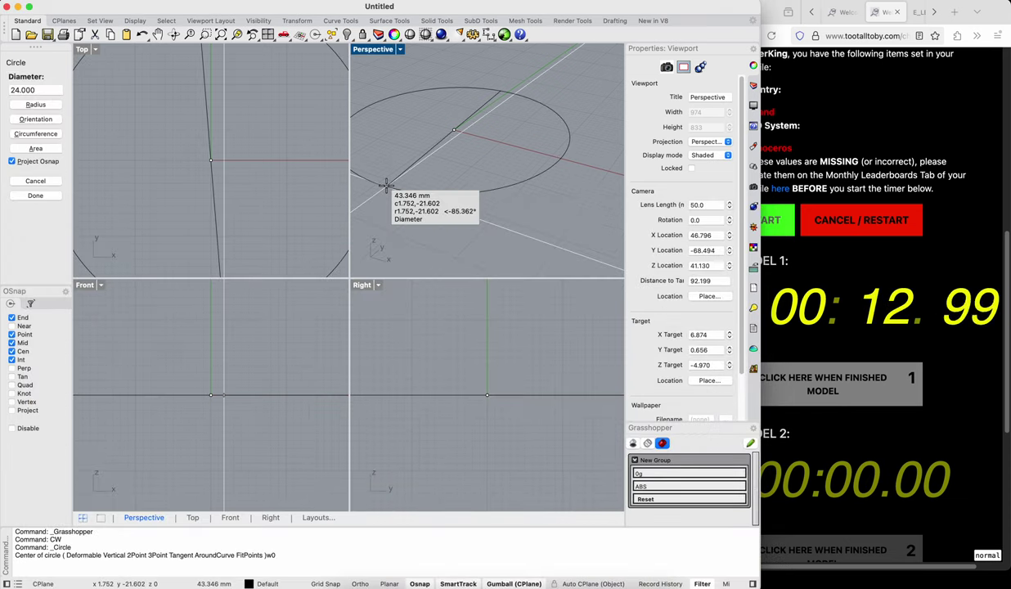
{"action": "left_click", "coordinate": [387, 185]}
{"action": "key", "text": "Return"}
{"action": "type", "text": "66"}
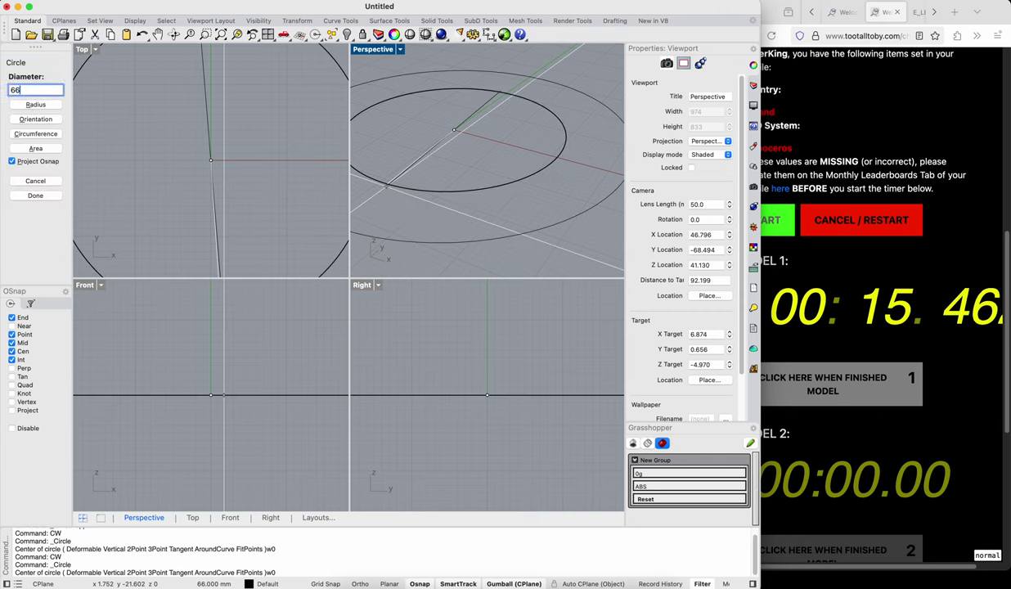
{"action": "key", "text": "Return"}
Step: Try to draw a 49.5 mm line from the origin across the circles, and undo it
{"action": "type", "text": "lw"}
{"action": "key", "text": "Return"}
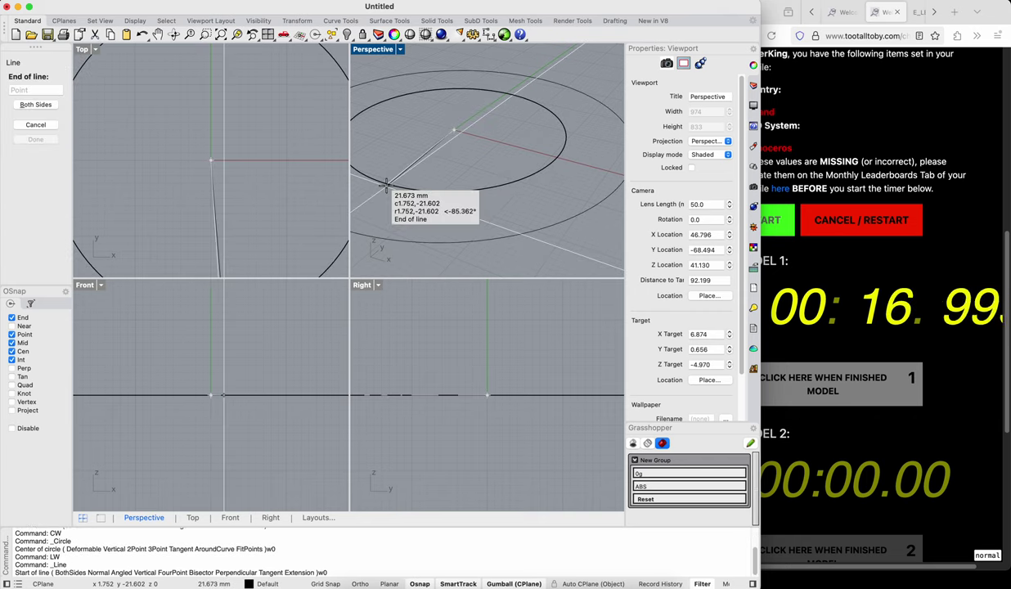
{"action": "type", "text": "49.5"}
{"action": "key", "text": "Return"}
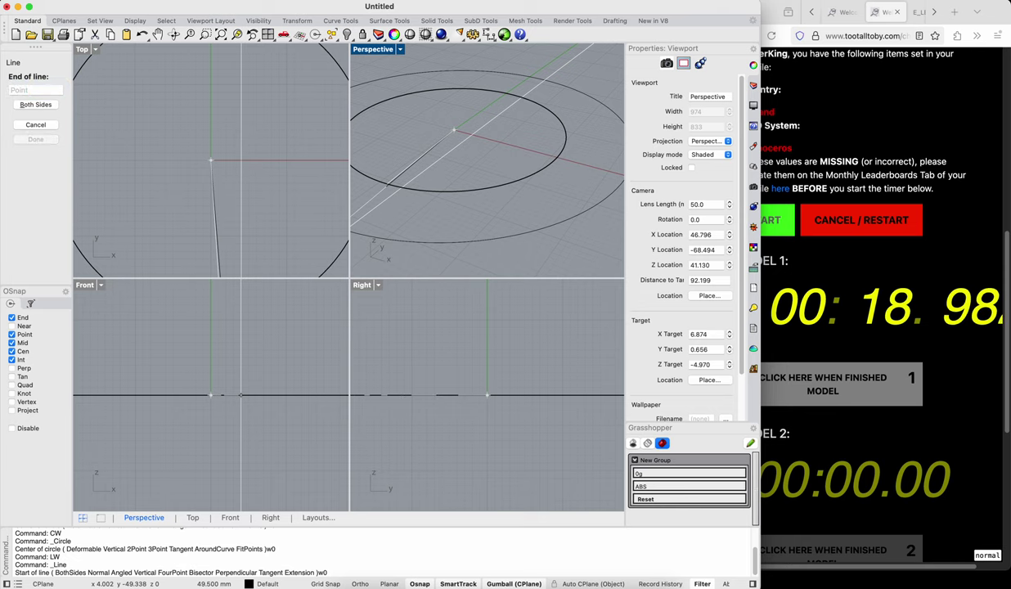
{"action": "left_click", "coordinate": [387, 186]}
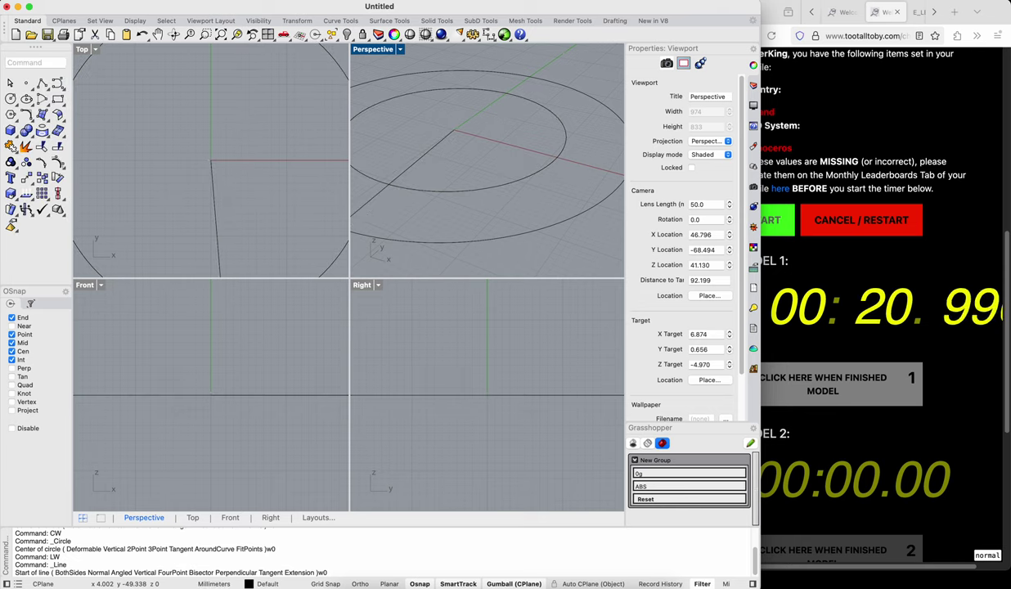
{"action": "type", "text": "undo"}
{"action": "key", "text": "Return"}
{"action": "type", "text": "lw"}
{"action": "key", "text": "Return"}
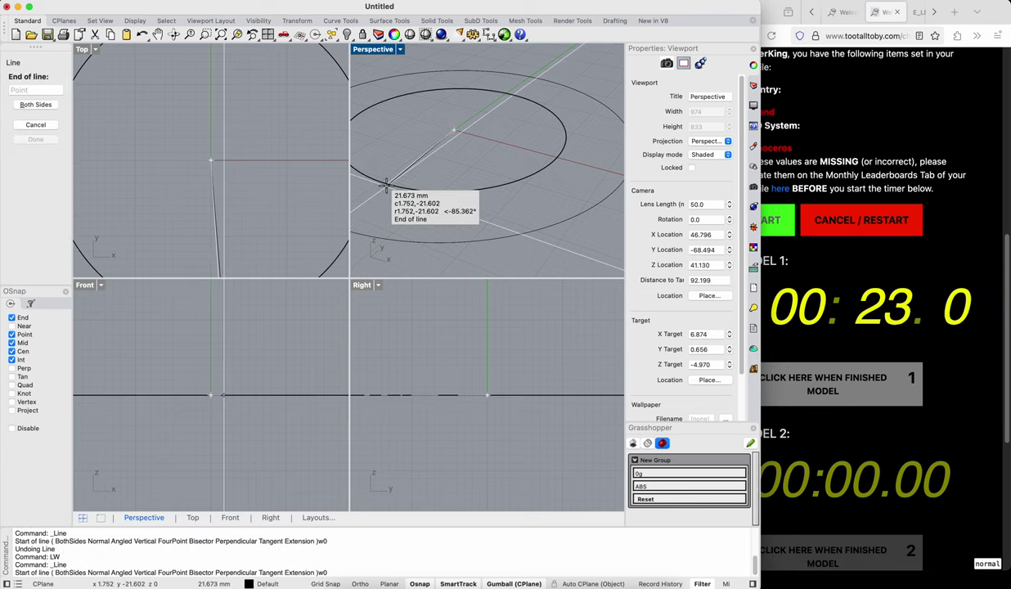
{"action": "type", "text": "49."}
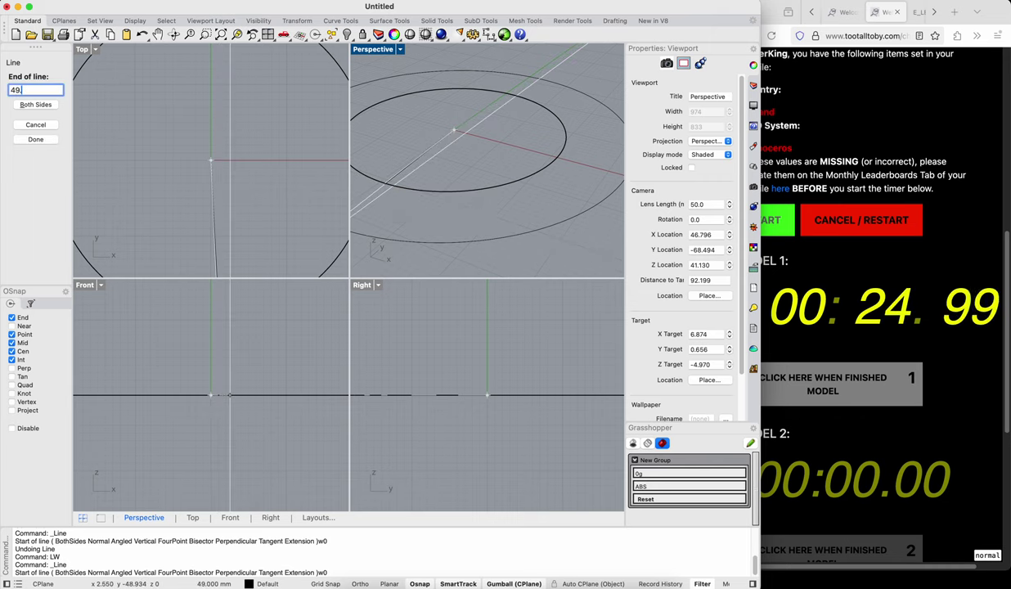
{"action": "type", "text": "5"}
{"action": "key", "text": "Return"}
Step: Draw a horizontal 66.5 mm line from the origin along the negative X direction in the Top view
{"action": "left_click", "coordinate": [153, 158]}
{"action": "key", "text": "Return"}
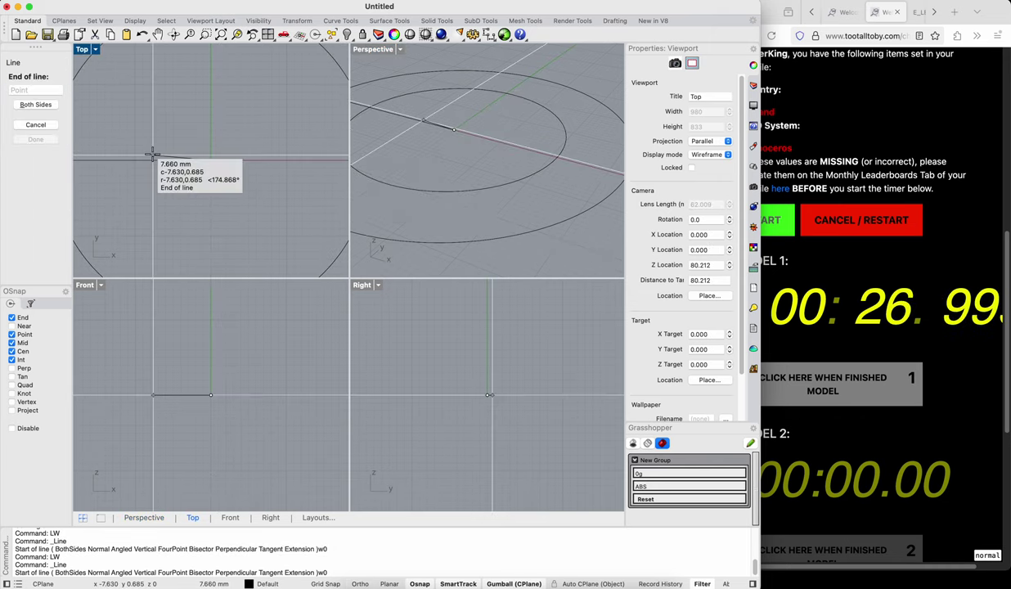
{"action": "type", "text": "66.5"}
{"action": "key", "text": "Return"}
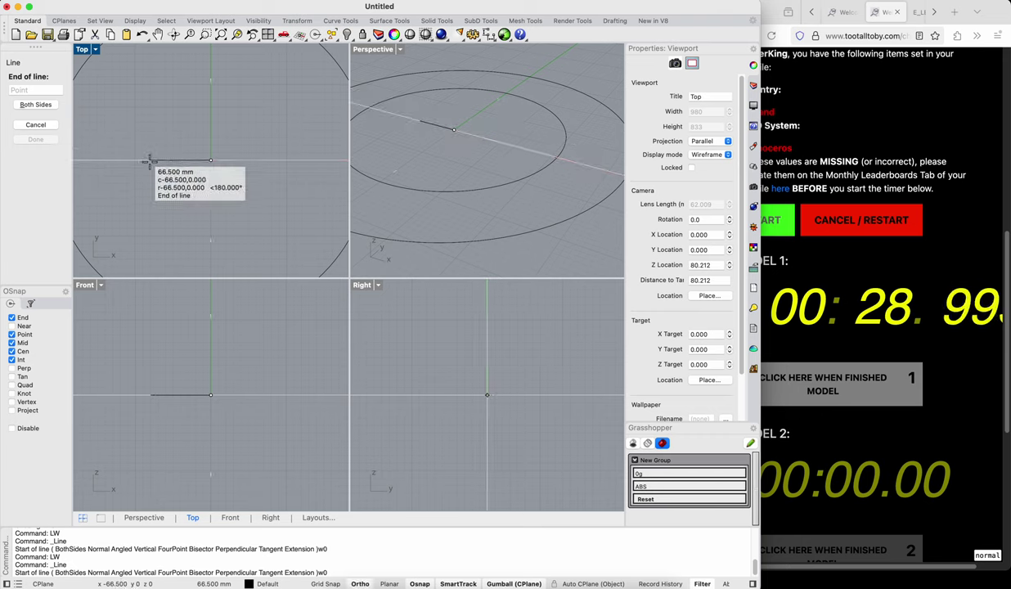
{"action": "left_click", "coordinate": [148, 164], "text": "shift"}
Step: Draw a vertical 70 mm line from the origin along the negative Y direction with ortho on
{"action": "key", "text": "Return"}
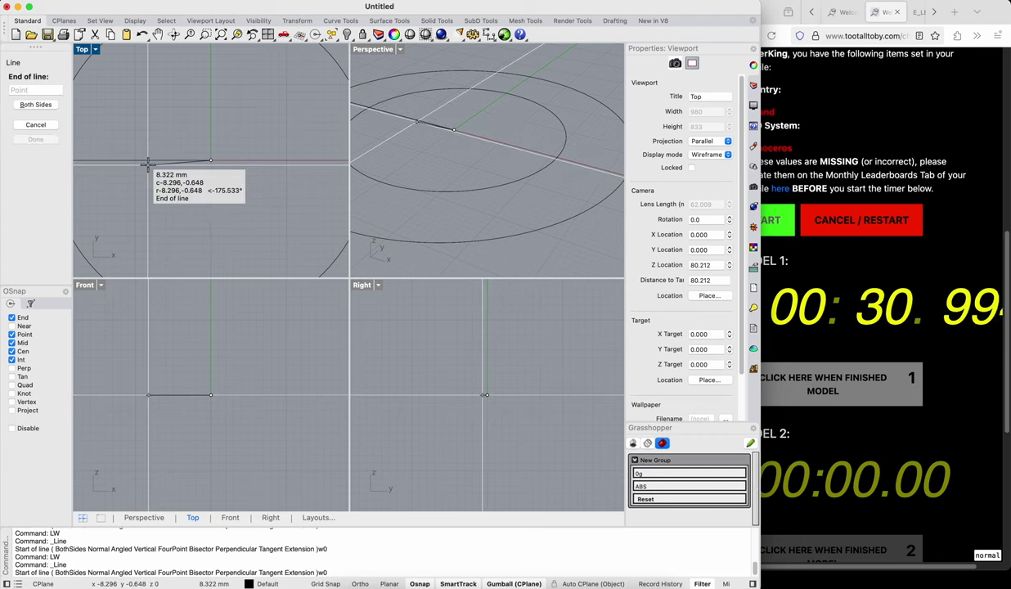
{"action": "key", "text": "F8"}
{"action": "type", "text": "70"}
{"action": "key", "text": "Return"}
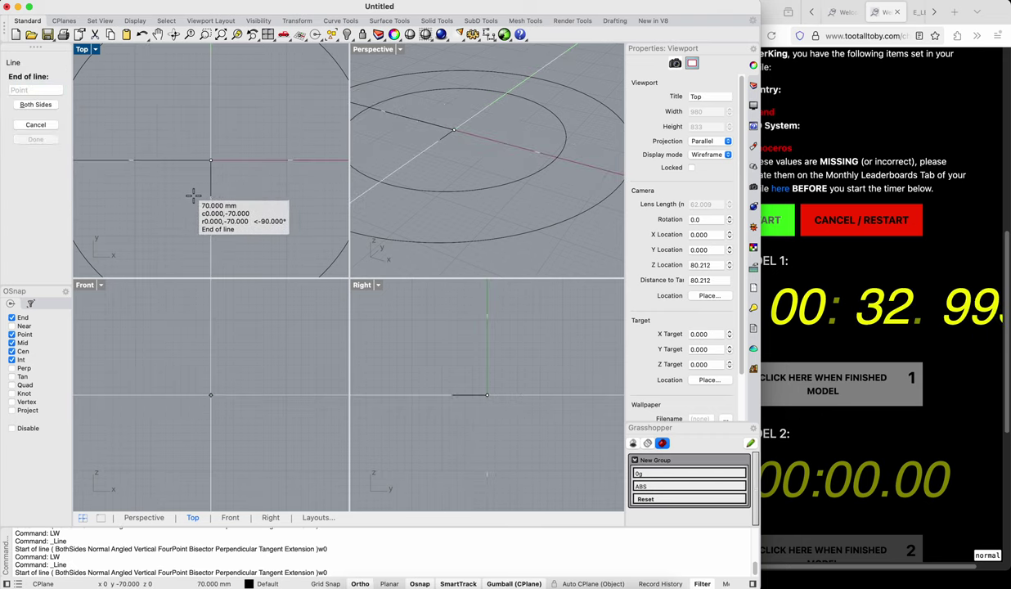
{"action": "left_click", "coordinate": [194, 197]}
Step: Draw a 44 by 70 mm rectangle centred on the midpoint of the vertical line
{"action": "type", "text": "ZEA"}
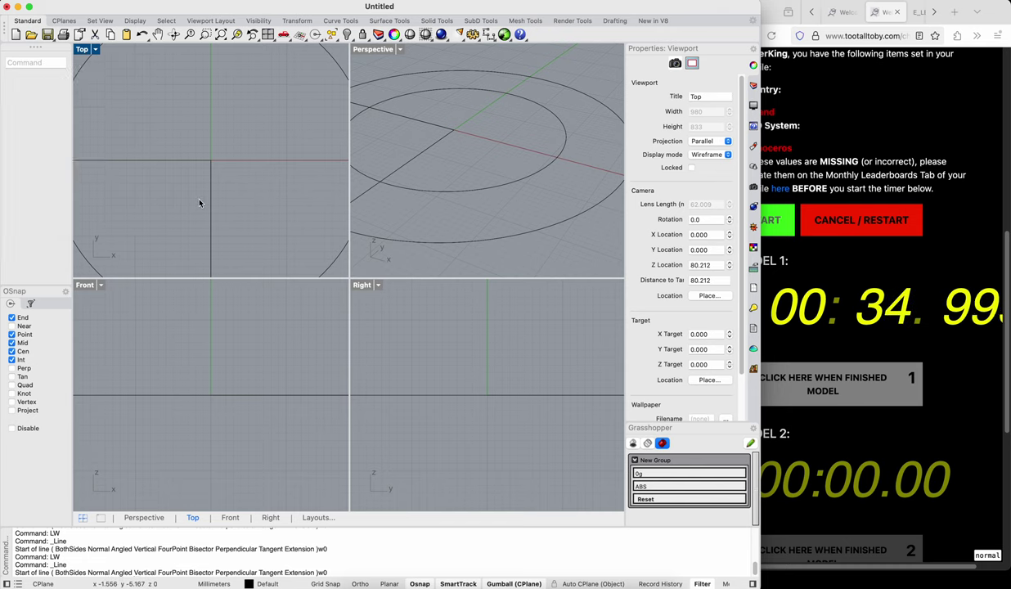
{"action": "key", "text": "Return"}
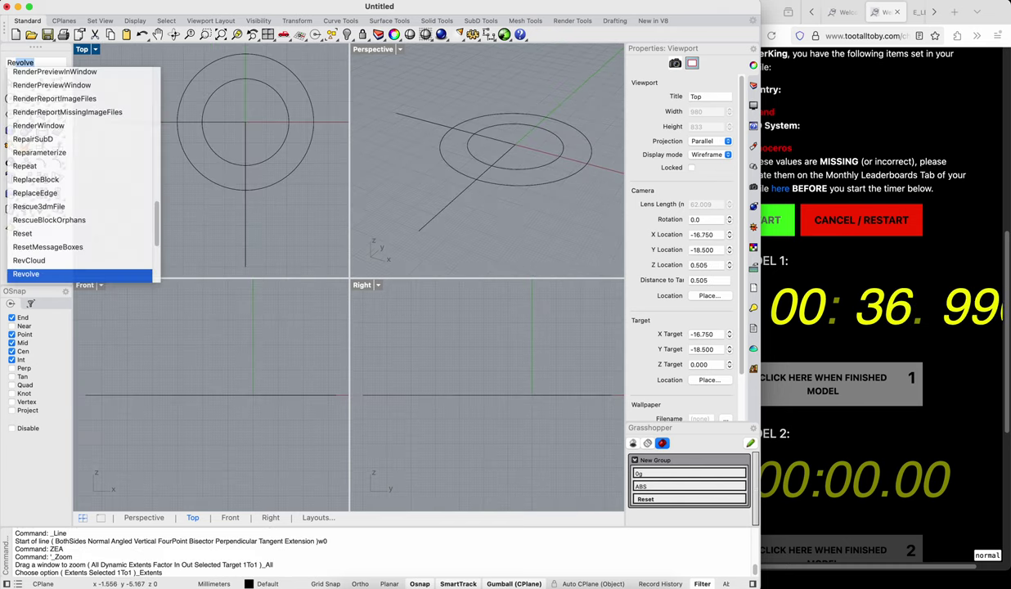
{"action": "type", "text": "slot"}
{"action": "key", "text": "Return"}
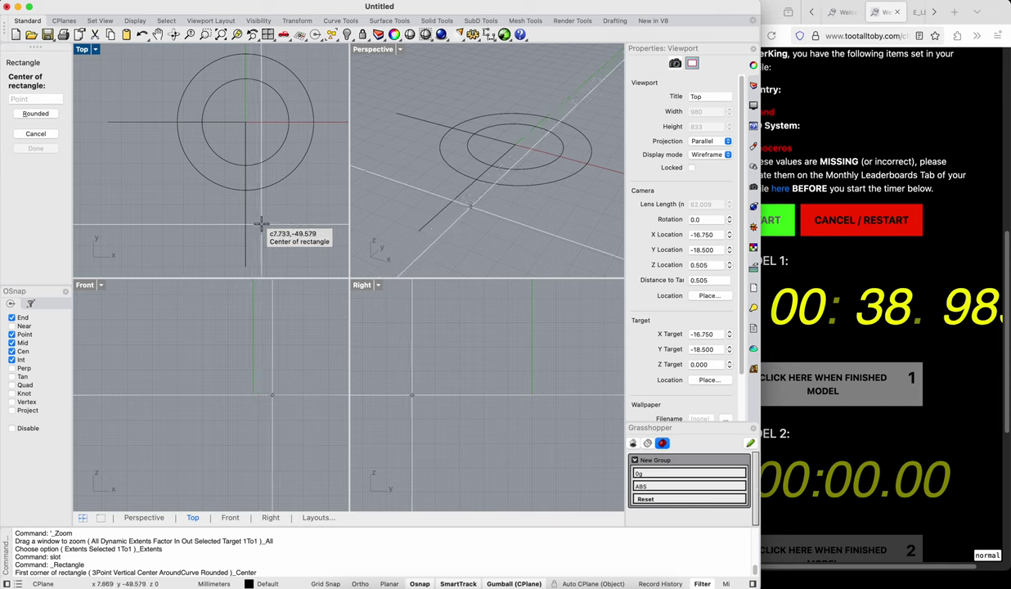
{"action": "left_click", "coordinate": [244, 195]}
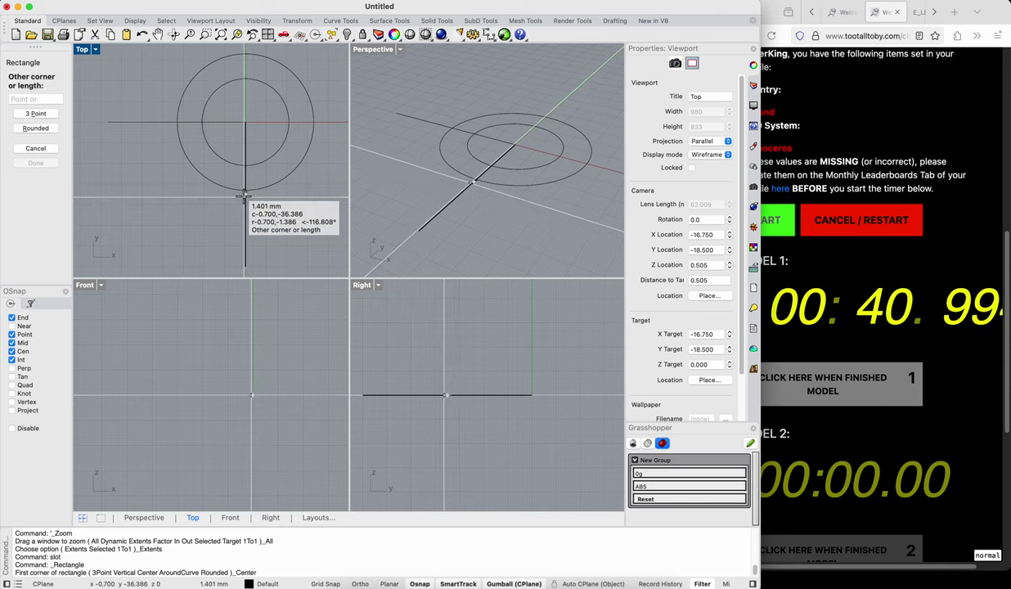
{"action": "type", "text": "110"}
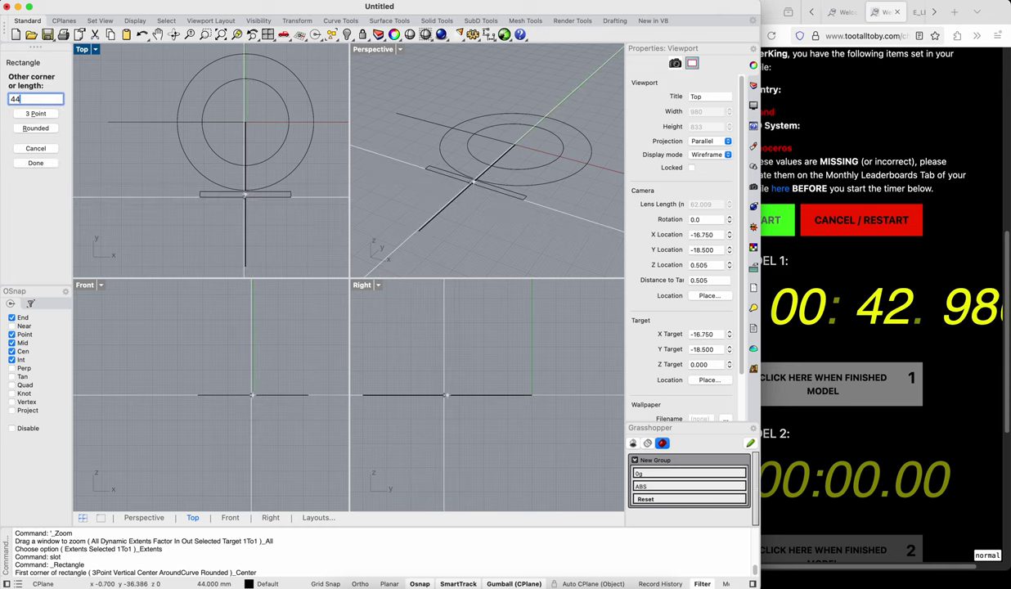
{"action": "key", "text": "Return"}
{"action": "type", "text": "70"}
{"action": "key", "text": "Return"}
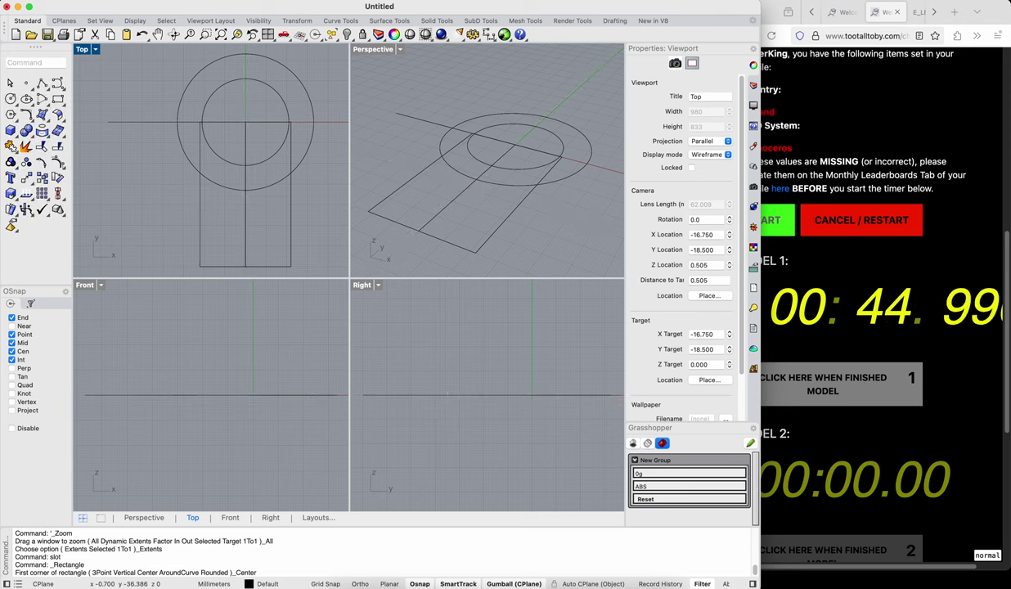
Step: Add a fillet arc between the rectangle's right side and the outer circle
{"action": "type", "text": "fillet"}
{"action": "key", "text": "Return"}
{"action": "left_click", "coordinate": [290, 194]}
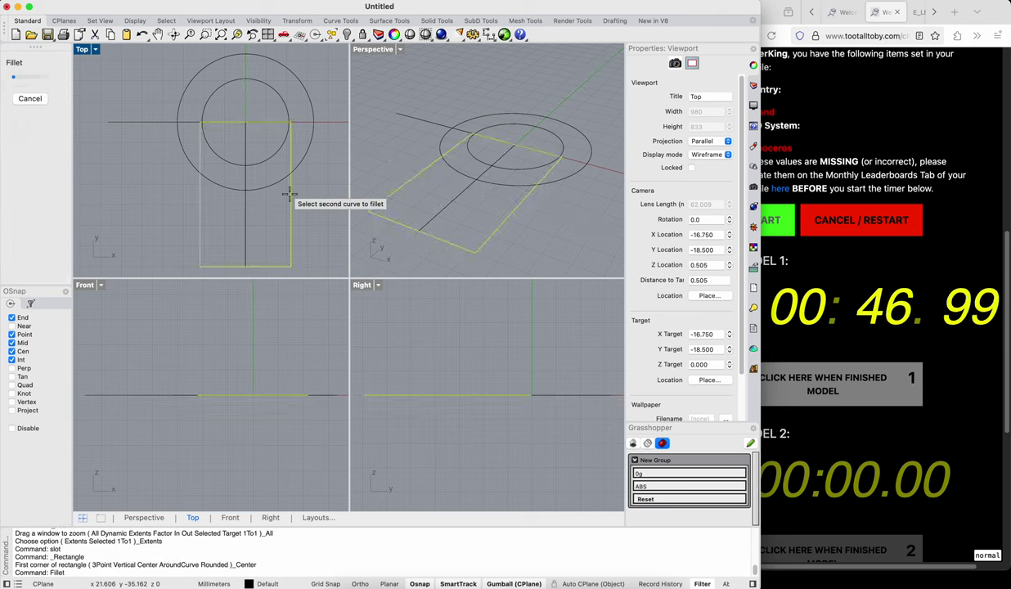
{"action": "left_click", "coordinate": [300, 171]}
Step: Mirror the fillet arc about the Y axis to the other side of the rectangle
{"action": "left_click", "coordinate": [296, 180]}
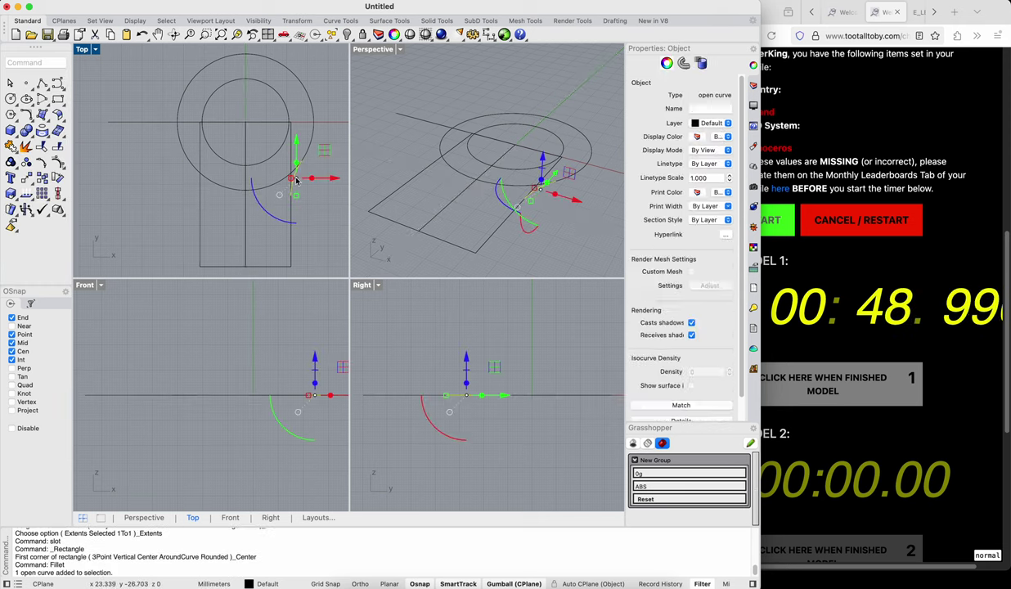
{"action": "type", "text": "mirror"}
{"action": "key", "text": "Return"}
{"action": "type", "text": "y"}
{"action": "key", "text": "Return"}
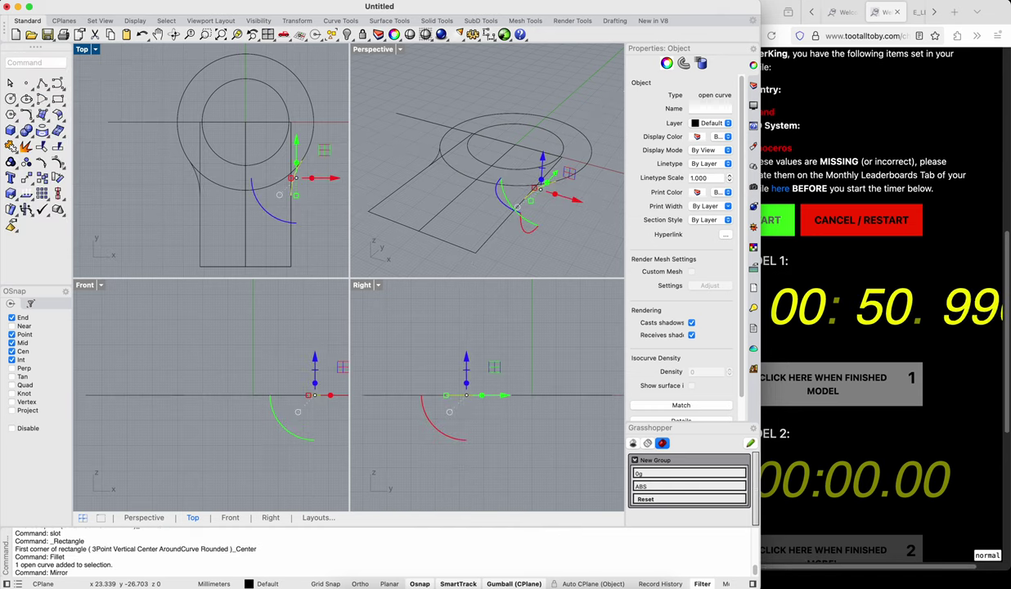
Step: Combine the outer circle, rectangle and both fillet arcs into one closed outline with CurveBoolean, using all regions and deleting all input curves
{"action": "left_click", "coordinate": [197, 181], "text": "shift"}
{"action": "left_click", "coordinate": [200, 210], "text": "shift"}
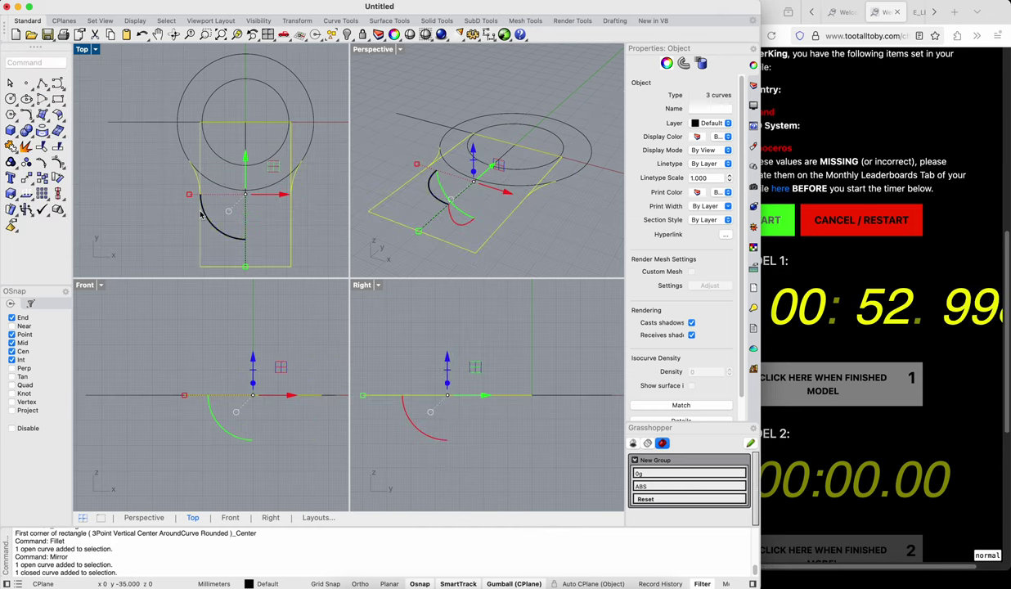
{"action": "left_click", "coordinate": [180, 146], "text": "shift"}
{"action": "type", "text": "Cu"}
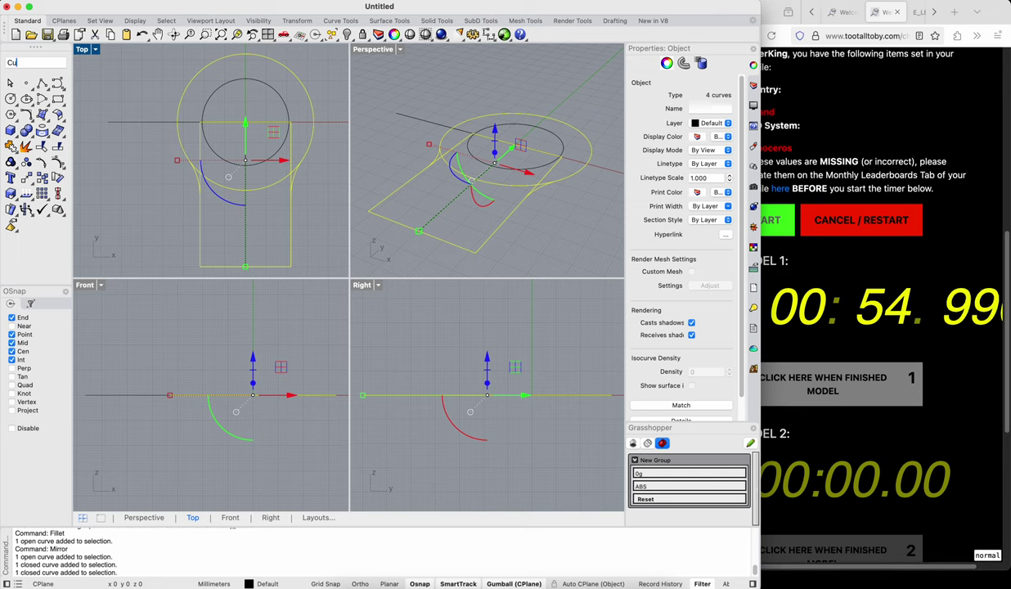
{"action": "type", "text": "rveBoolean"}
{"action": "key", "text": "Return"}
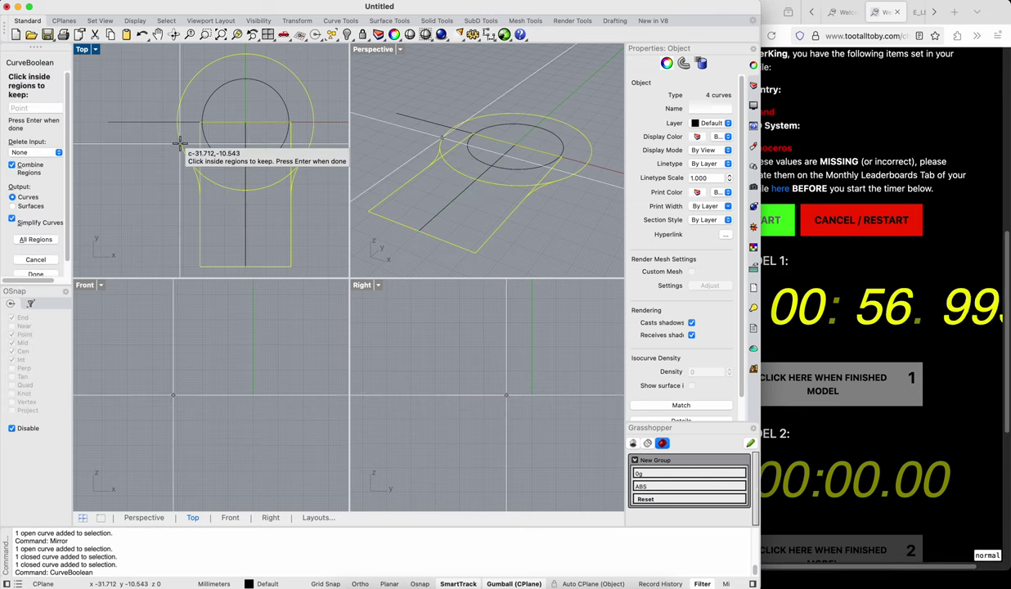
{"action": "type", "text": "d"}
{"action": "key", "text": "Return"}
{"action": "type", "text": "a"}
{"action": "key", "text": "Return"}
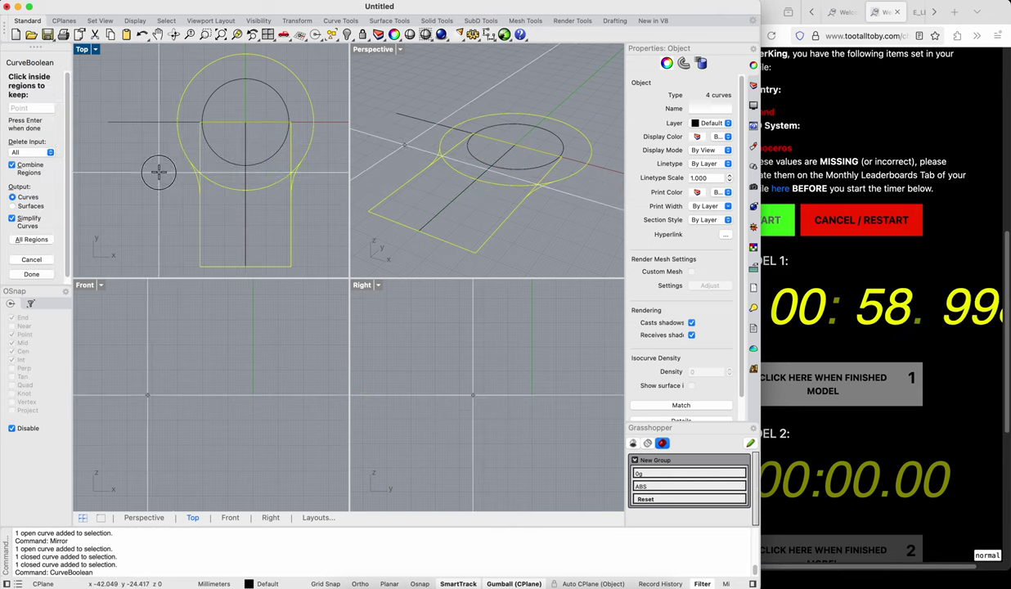
{"action": "type", "text": "a"}
{"action": "key", "text": "Return"}
{"action": "key", "text": "Return"}
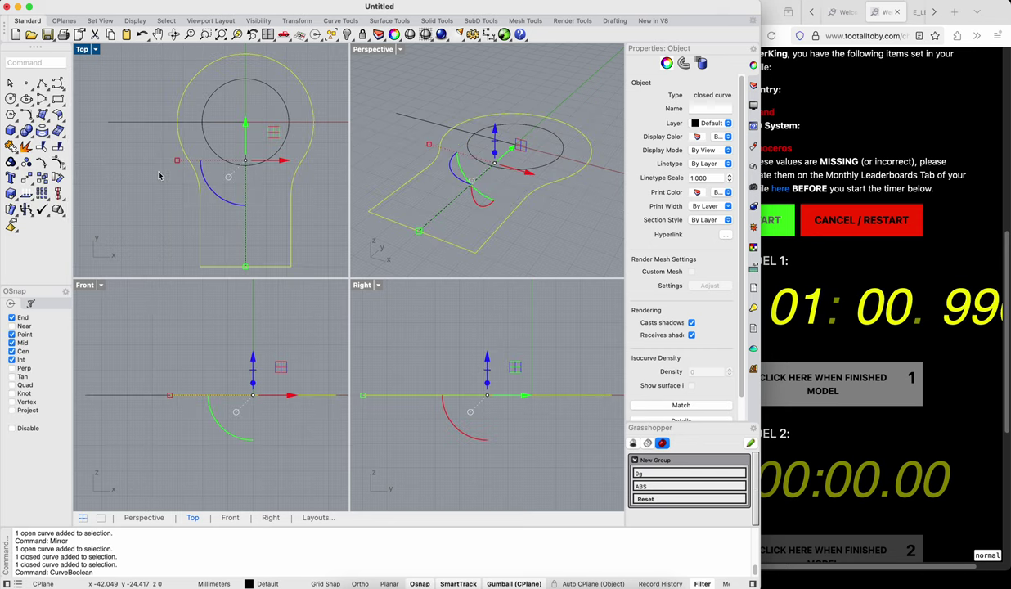
Step: Draw a 133 by 24 mm rectangle centred on the world origin
{"action": "type", "text": "Slab"}
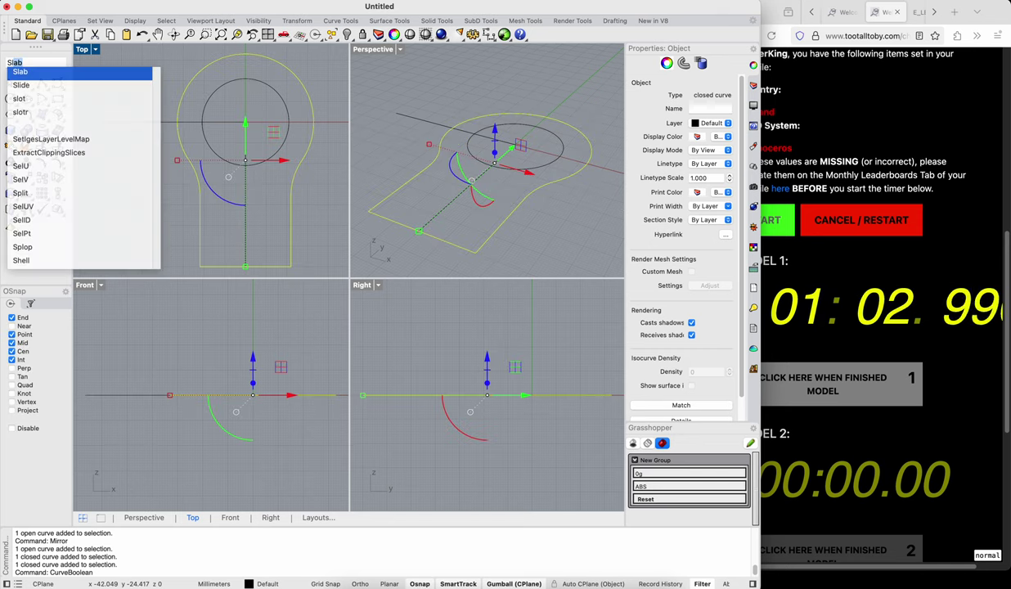
{"action": "type", "text": "ot"}
{"action": "key", "text": "Return"}
{"action": "type", "text": "w"}
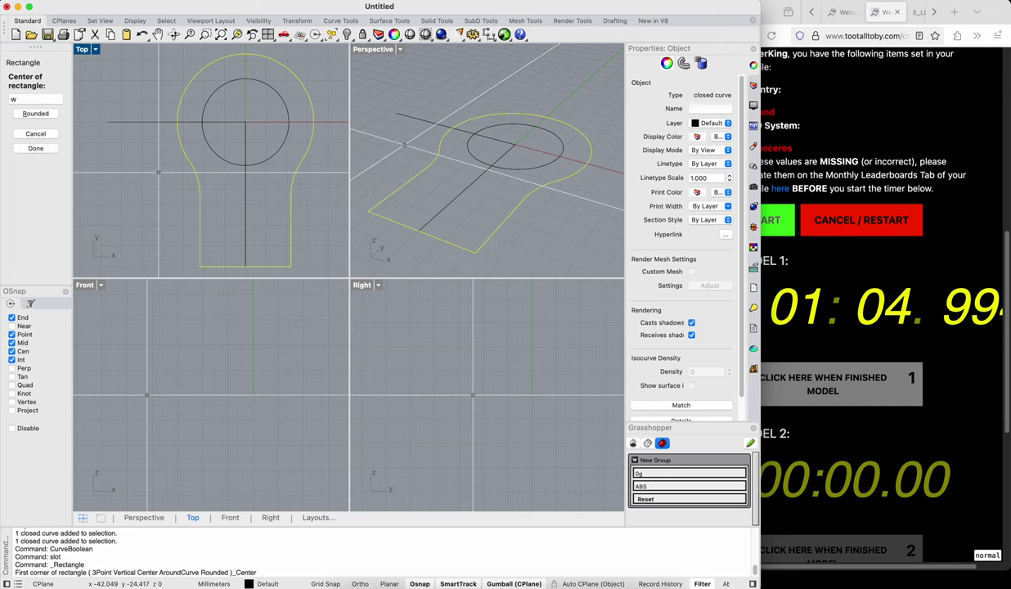
{"action": "type", "text": "0"}
{"action": "key", "text": "Return"}
{"action": "type", "text": "133"}
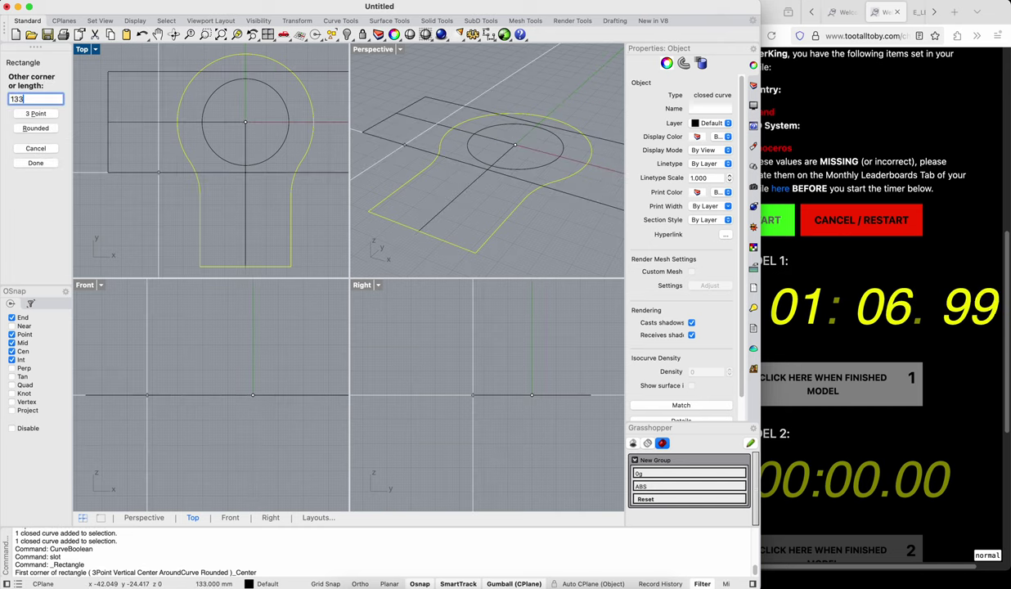
{"action": "key", "text": "Return"}
{"action": "type", "text": "24"}
{"action": "key", "text": "Return"}
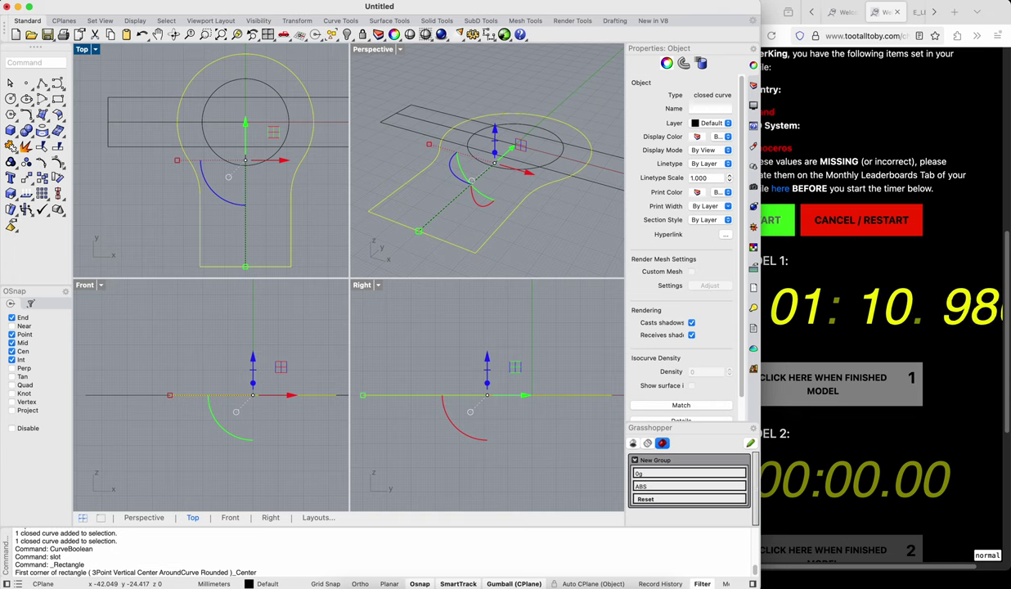
Step: Draw a line from the top arc of the outline, tangent to it, to the upper-left corner of the wide rectangle
{"action": "type", "text": "line"}
{"action": "key", "text": "Return"}
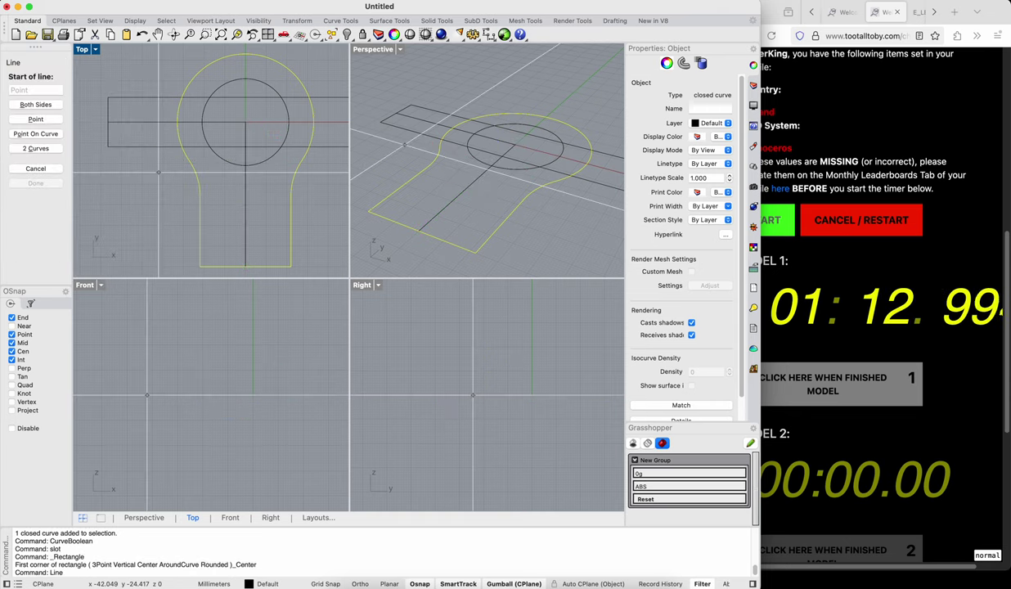
{"action": "left_click", "coordinate": [227, 55]}
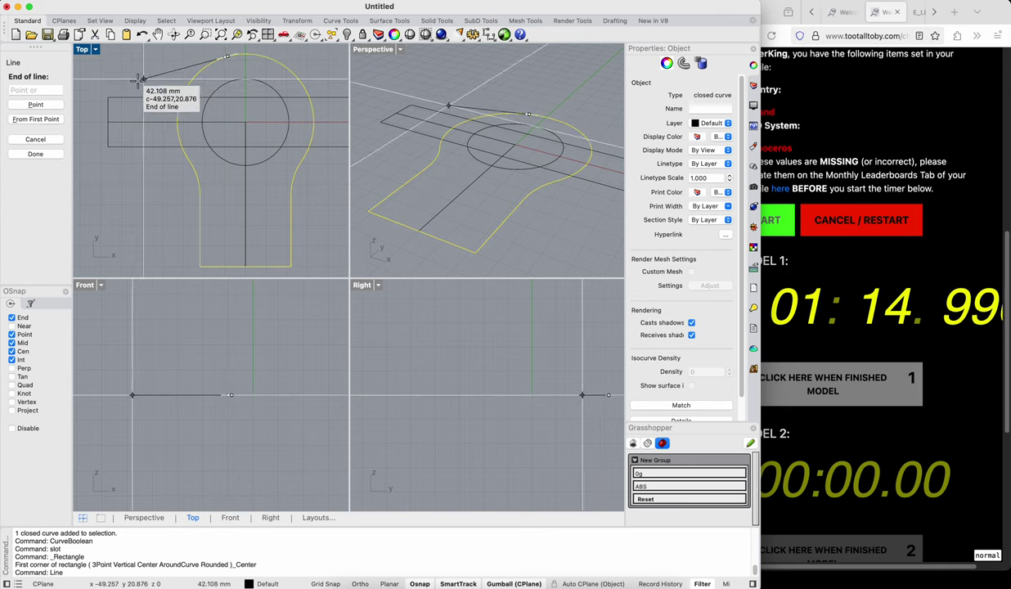
{"action": "left_click", "coordinate": [110, 96]}
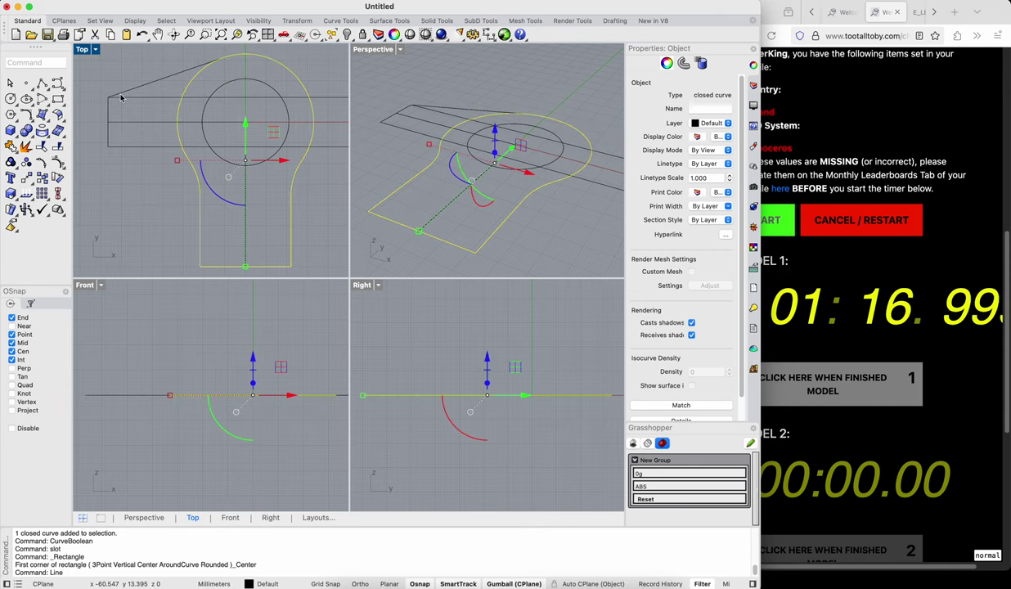
Step: Mirror the slanted tangent line about the X axis
{"action": "left_click", "coordinate": [128, 90]}
{"action": "type", "text": "Mirror"}
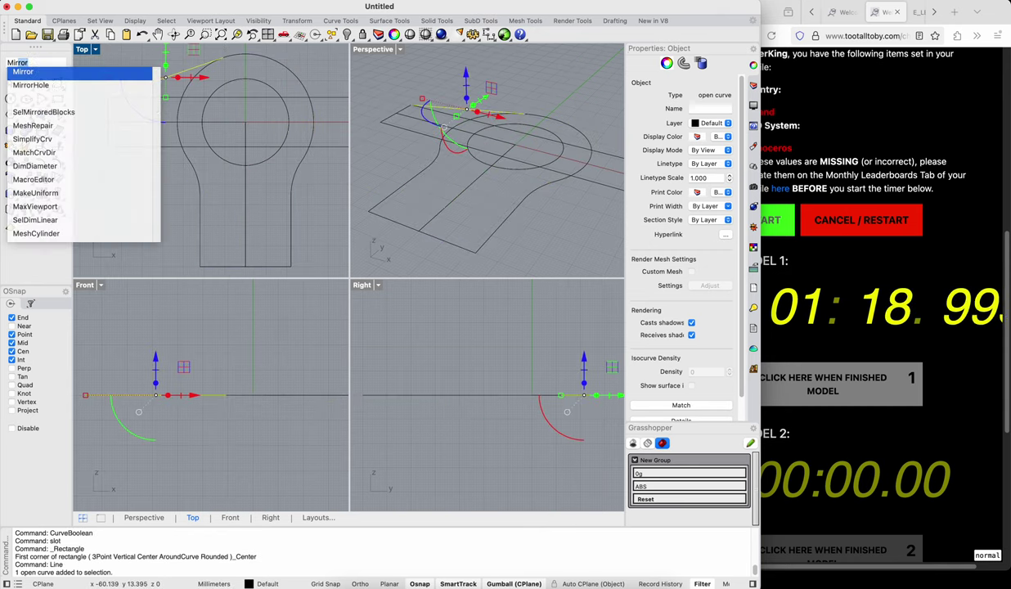
{"action": "key", "text": "Return"}
{"action": "type", "text": "x"}
{"action": "key", "text": "Return"}
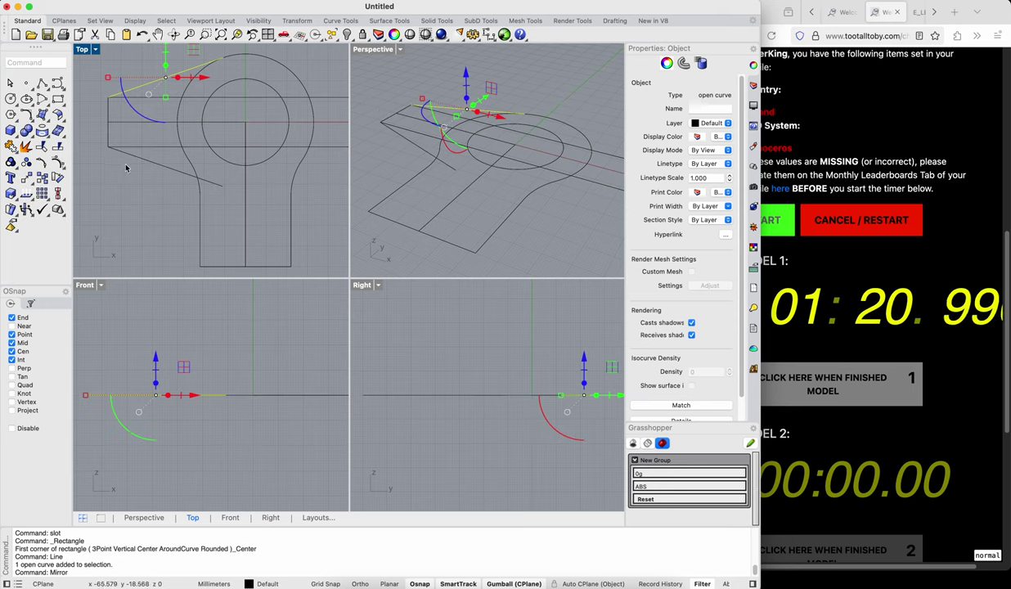
Step: Extrude the closed body outline 41 mm upward into a solid
{"action": "left_click", "coordinate": [201, 228]}
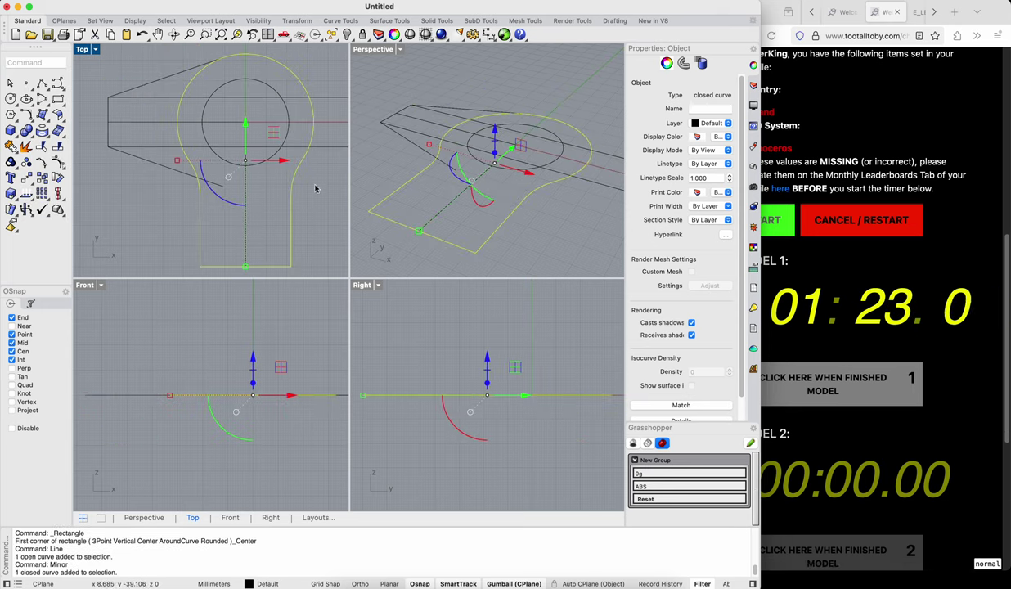
{"action": "left_click", "coordinate": [495, 153]}
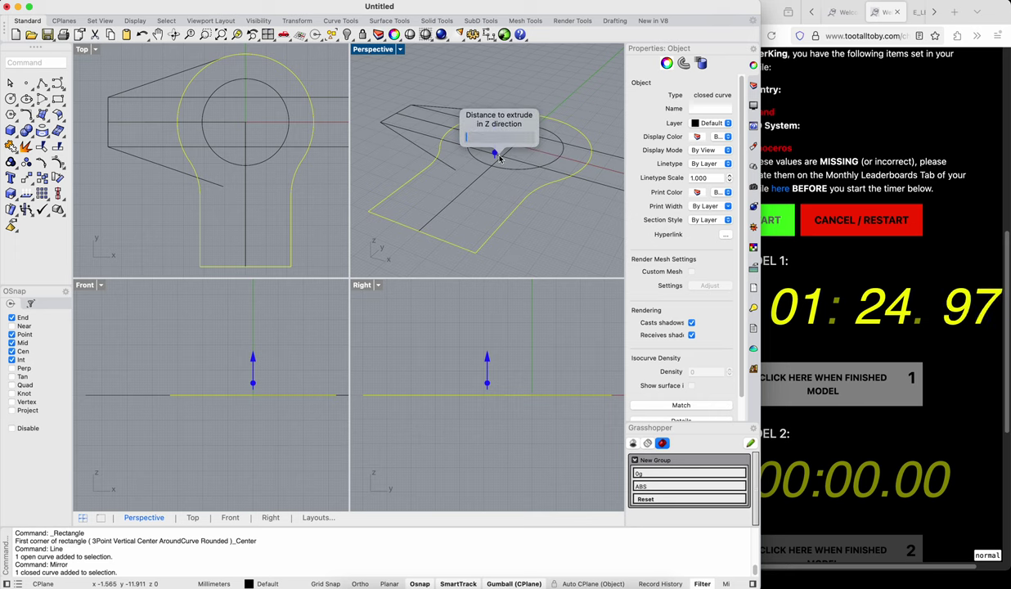
{"action": "type", "text": "40"}
{"action": "key", "text": "Return"}
Step: Combine the three regions between the slanted lines and the body's left side into one closed ear outline with CurveBoolean, deleting all input curves
{"action": "left_click", "coordinate": [284, 210]}
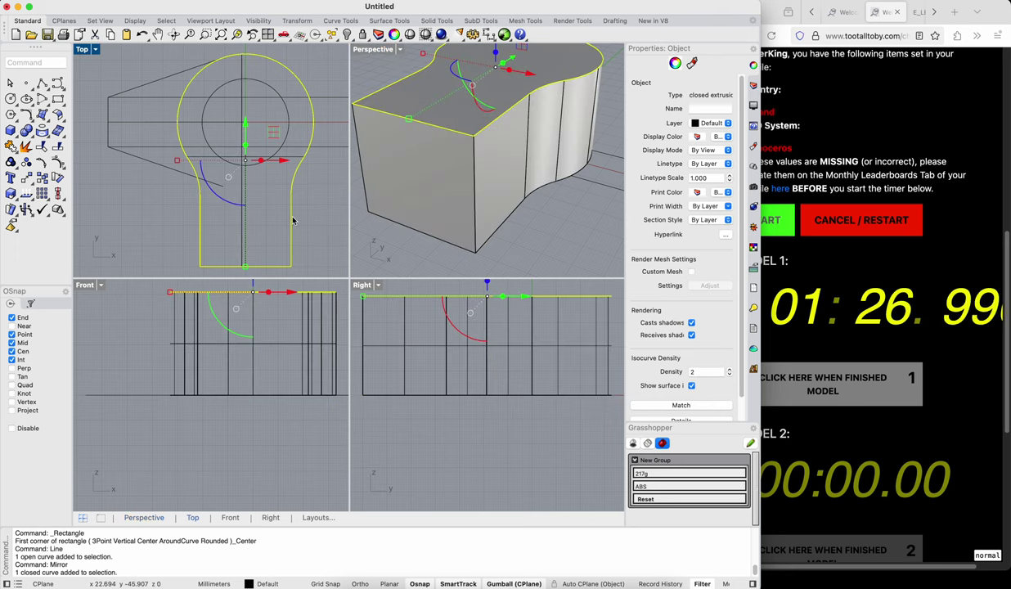
{"action": "left_click", "coordinate": [336, 244]}
{"action": "left_click", "coordinate": [170, 168], "text": "shift"}
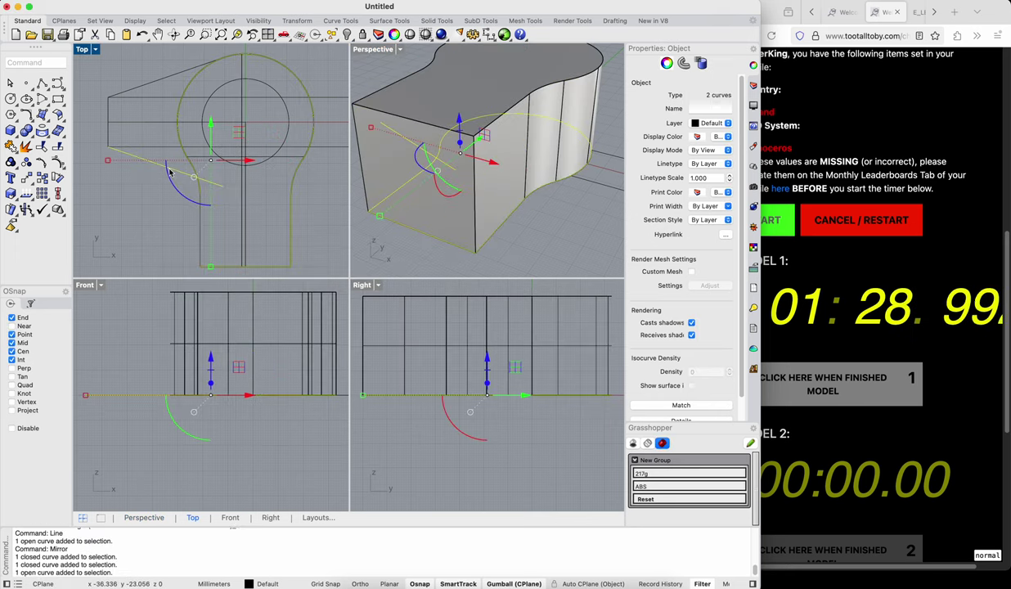
{"action": "left_click", "coordinate": [149, 149], "text": "shift"}
{"action": "left_click", "coordinate": [148, 85], "text": "shift"}
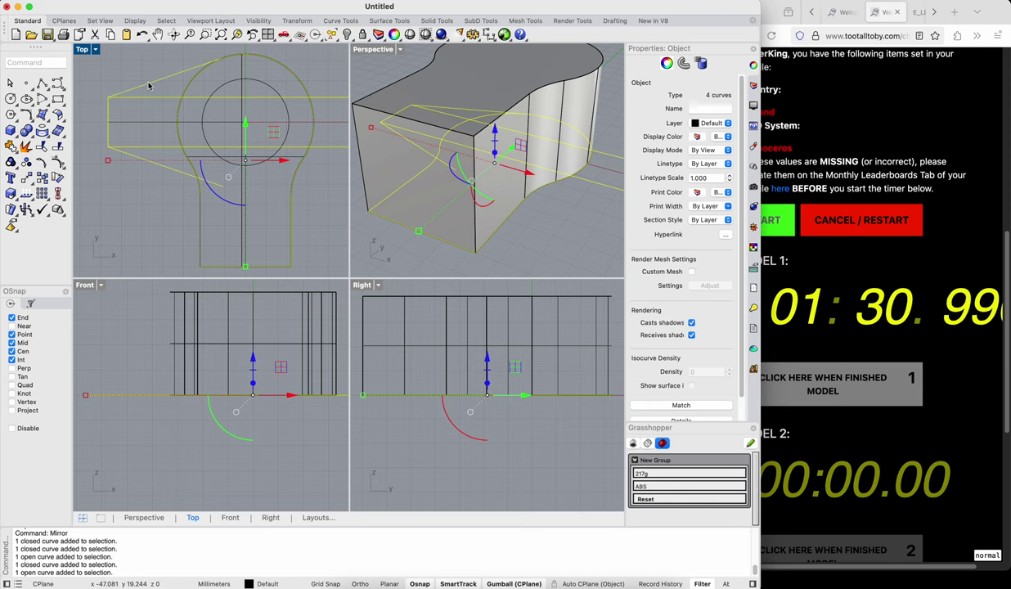
{"action": "type", "text": "curveb"}
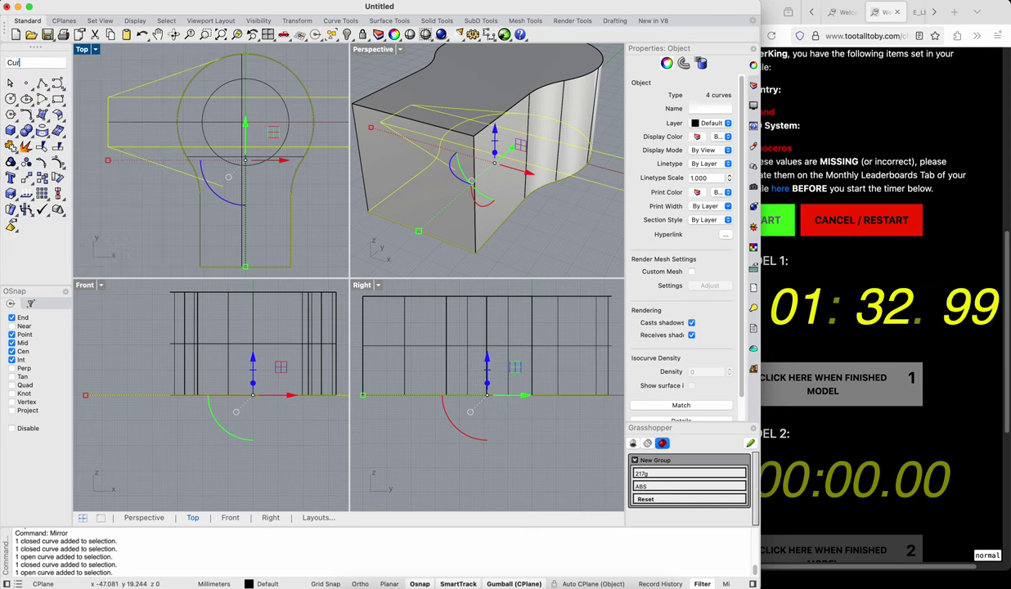
{"action": "key", "text": "Return"}
{"action": "left_click", "coordinate": [168, 86]}
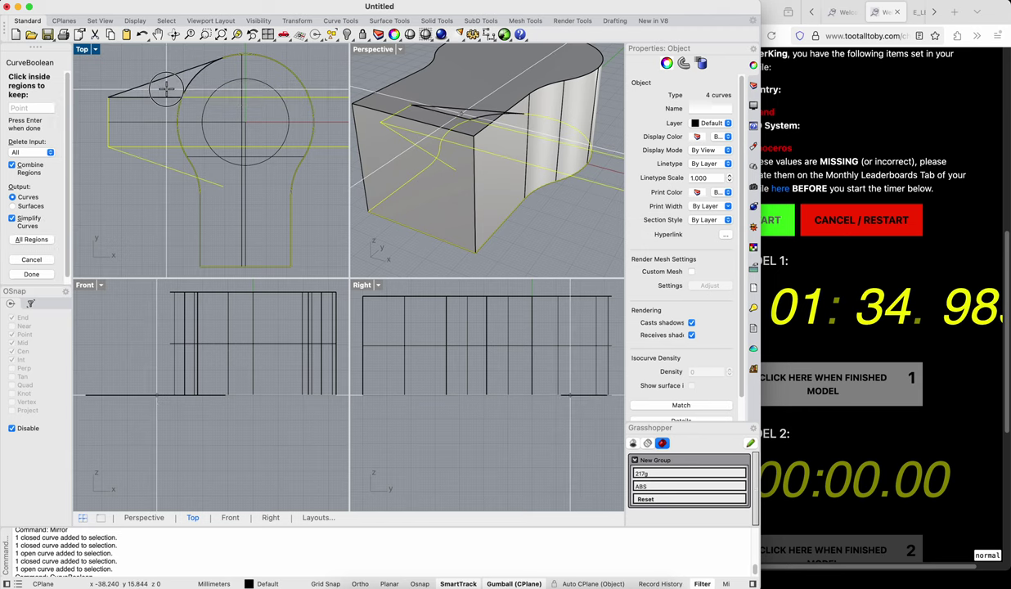
{"action": "left_click", "coordinate": [152, 140]}
{"action": "left_click", "coordinate": [164, 153]}
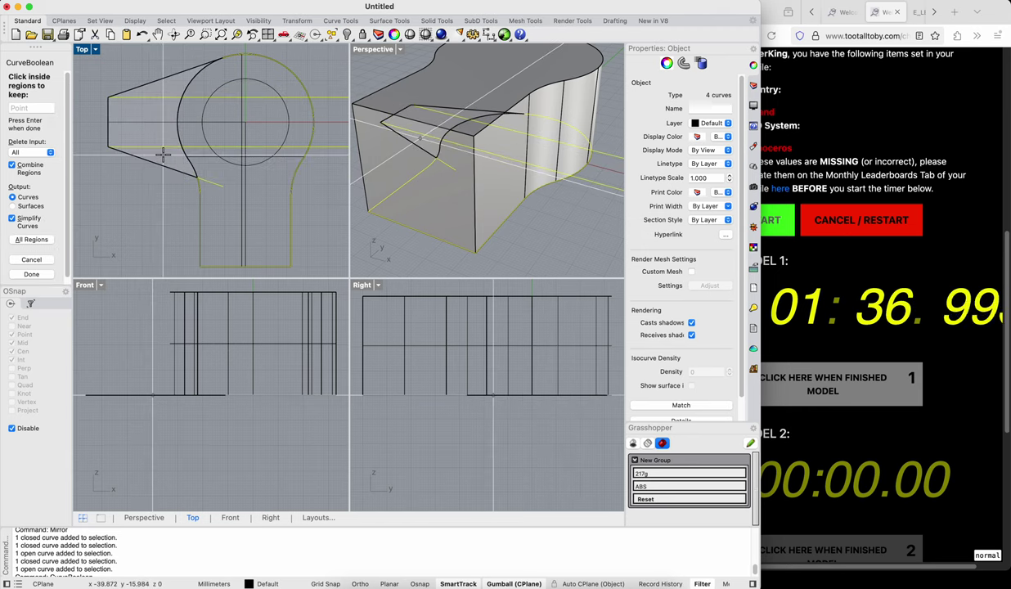
{"action": "key", "text": "Return"}
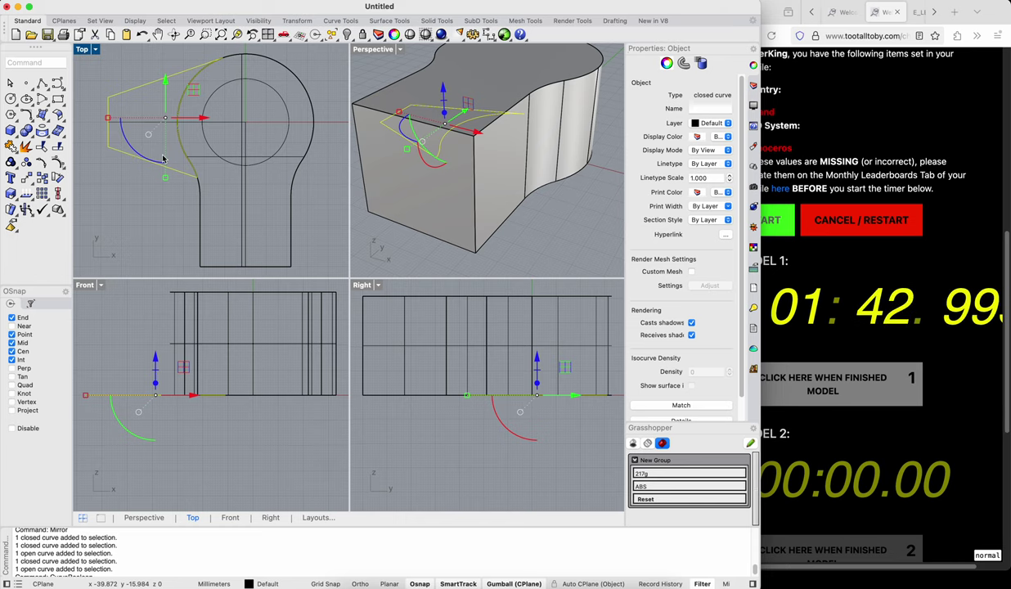
Step: Draw a 12 mm diameter circle inside the ear outline on the X axis, centred about 49.5 mm from the origin
{"action": "type", "text": "c"}
{"action": "key", "text": "Return"}
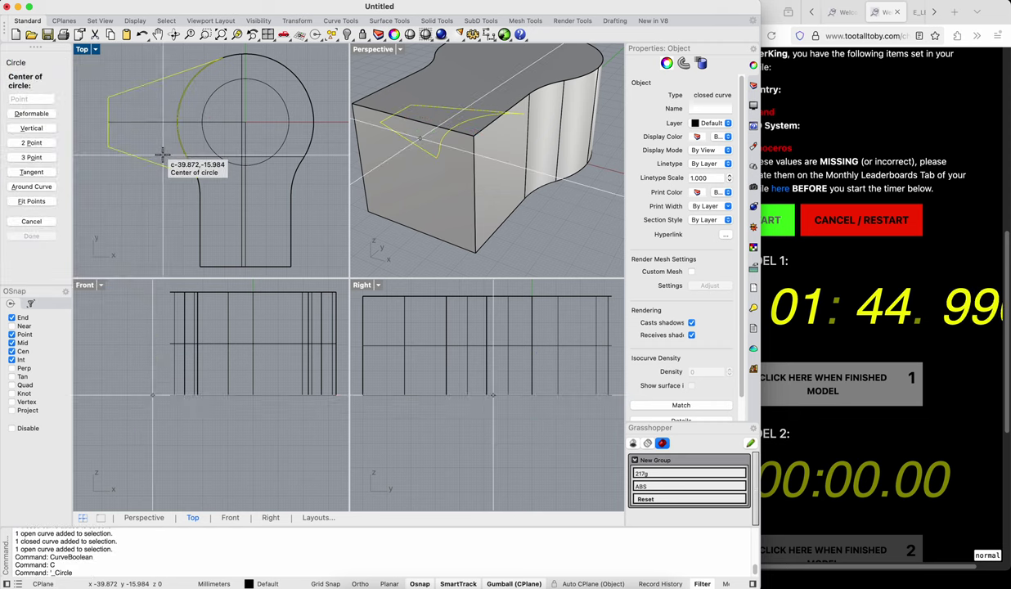
{"action": "left_click", "coordinate": [143, 119]}
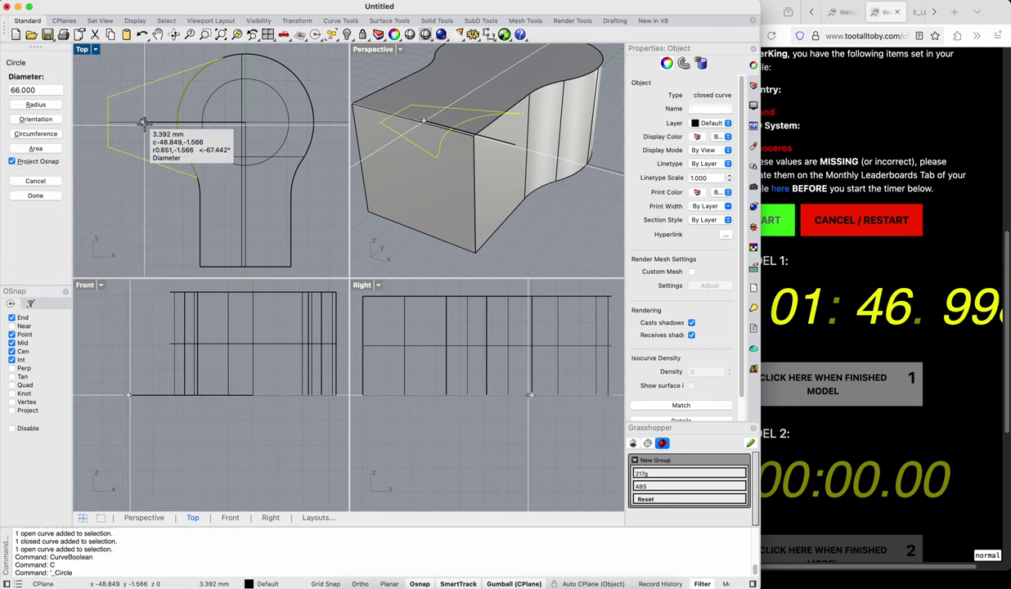
{"action": "left_click", "coordinate": [148, 131]}
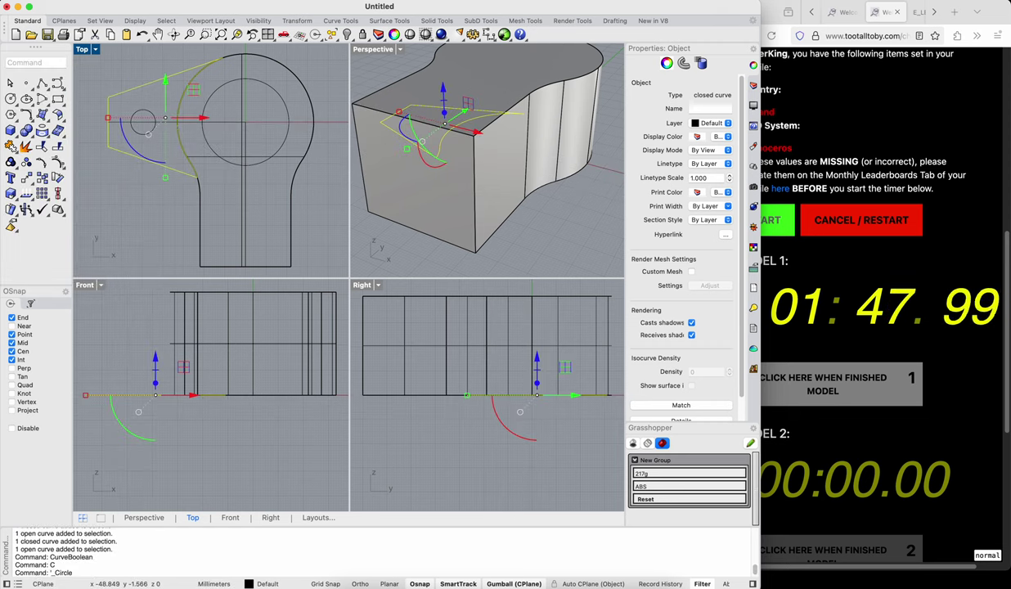
Step: Extrude the ear outline together with its inner circle 20 mm upward, forming the ear with a through hole
{"action": "left_click", "coordinate": [133, 128], "text": "shift"}
{"action": "left_click", "coordinate": [445, 104]}
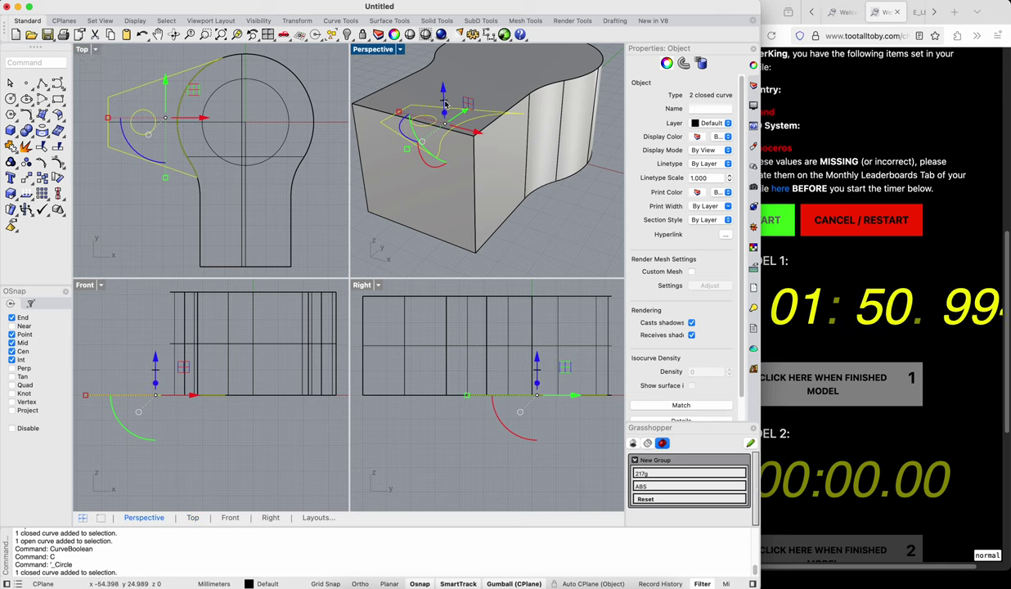
{"action": "key", "text": "Escape"}
{"action": "left_click", "coordinate": [445, 114]}
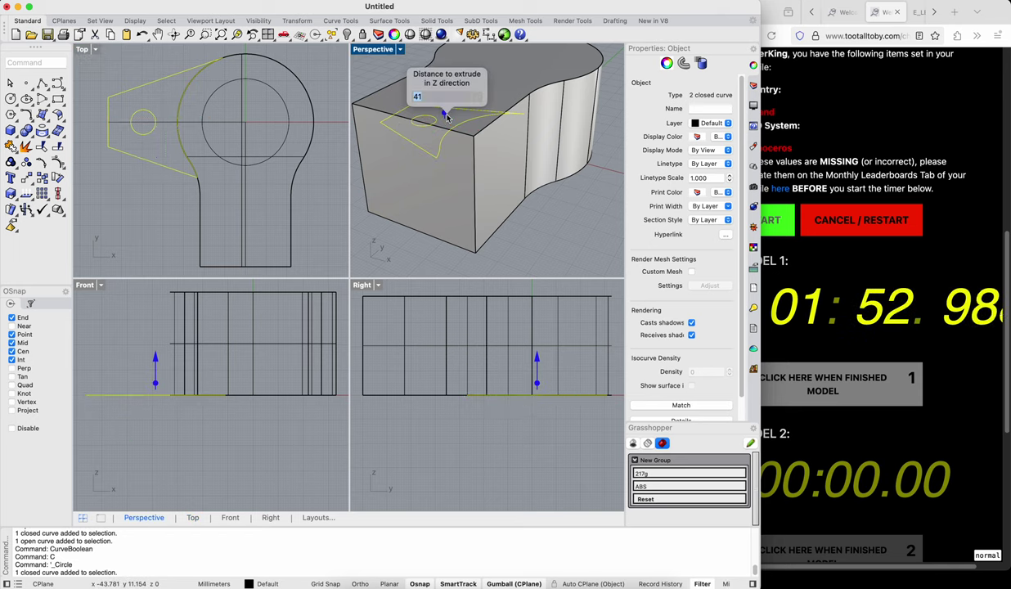
{"action": "key", "text": "Return"}
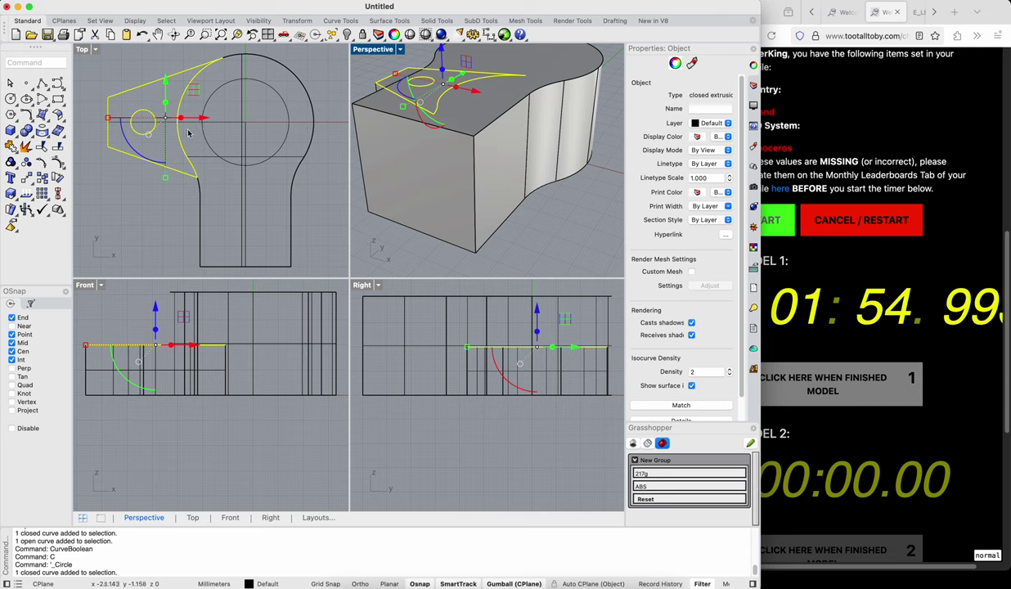
Step: Draw a 24 mm diameter circle on the ear's top face, concentric with the hole
{"action": "right_click_drag", "start_coordinate": [368, 135], "coordinate": [418, 139]}
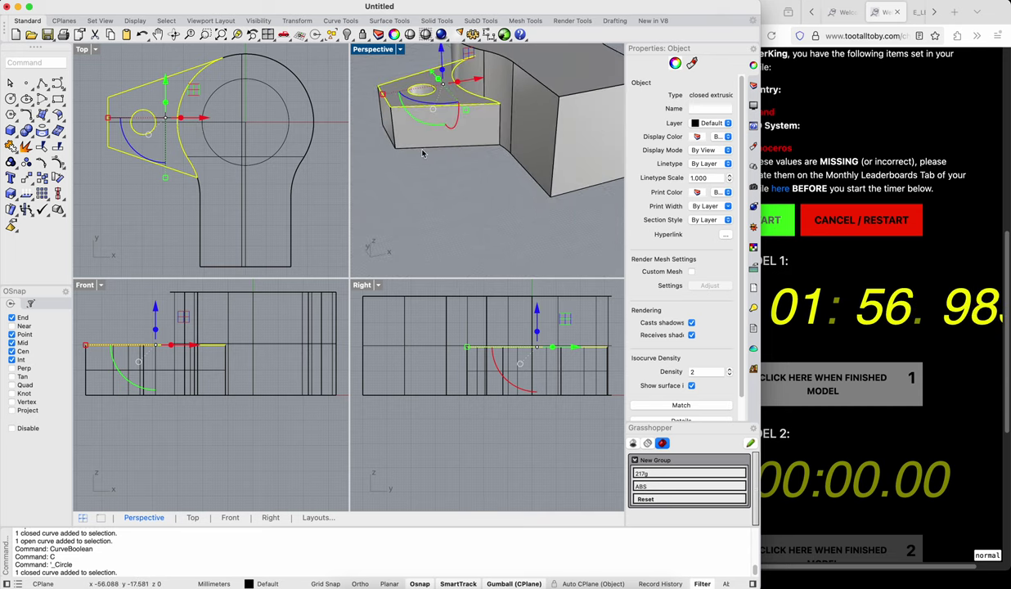
{"action": "left_click", "coordinate": [423, 151]}
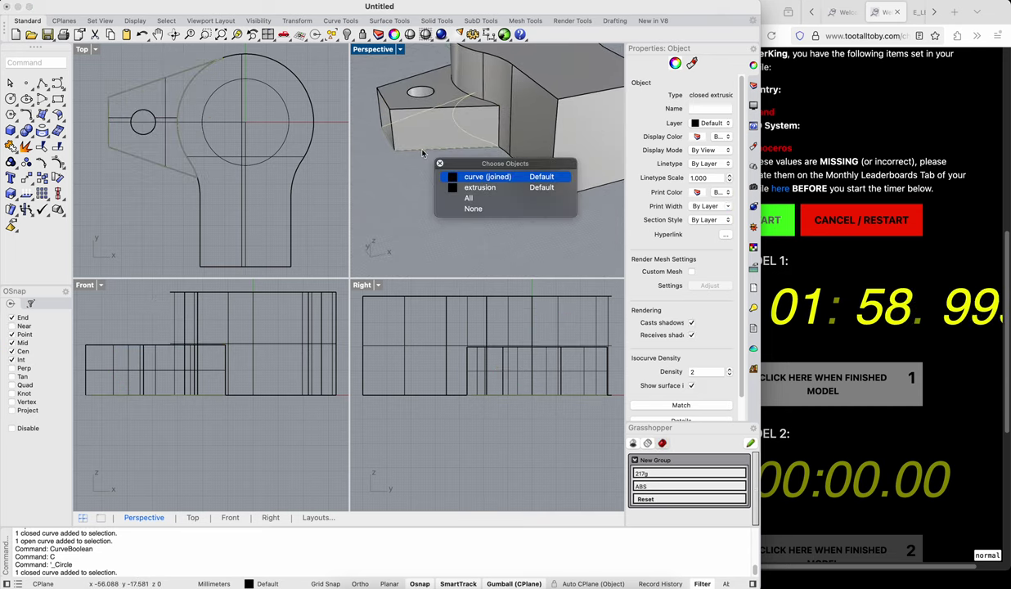
{"action": "left_click", "coordinate": [389, 190]}
{"action": "right_click_drag", "start_coordinate": [389, 190], "coordinate": [390, 191]}
{"action": "scroll", "coordinate": [389, 192], "scroll_direction": "up", "scroll_amount": 10}
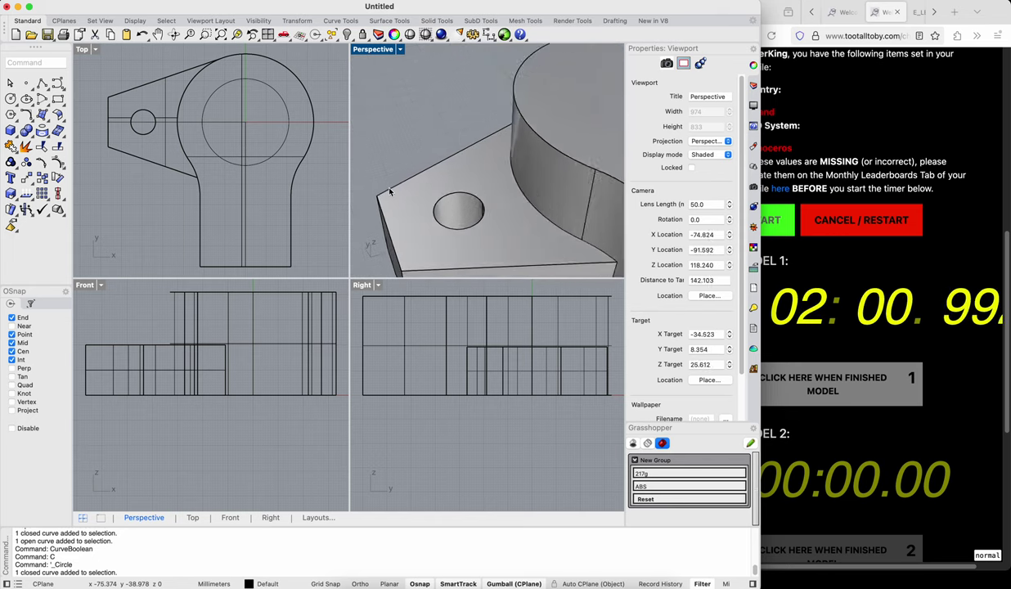
{"action": "type", "text": "c"}
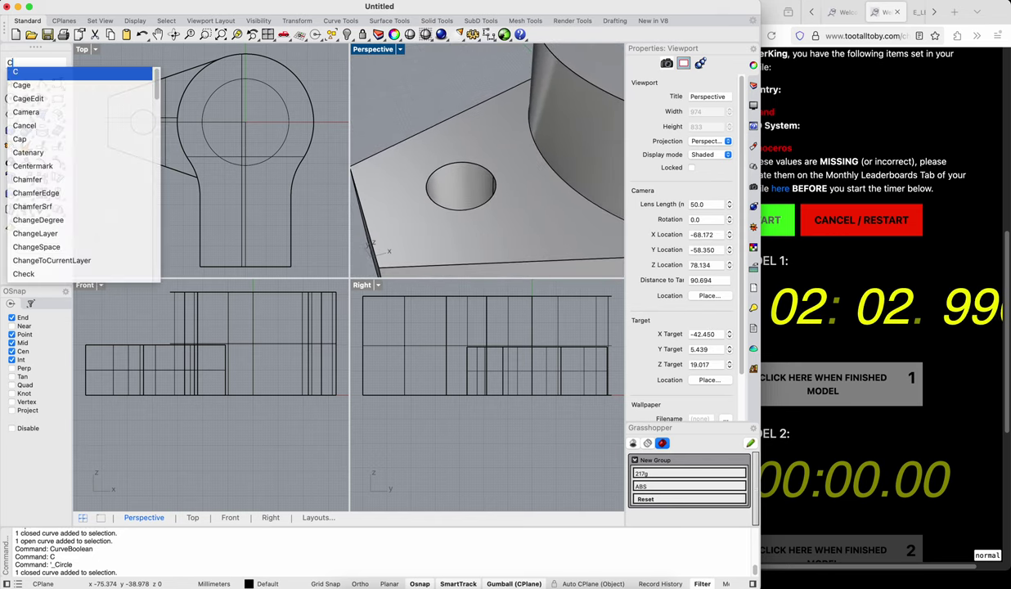
{"action": "key", "text": "Return"}
{"action": "left_click", "coordinate": [435, 178]}
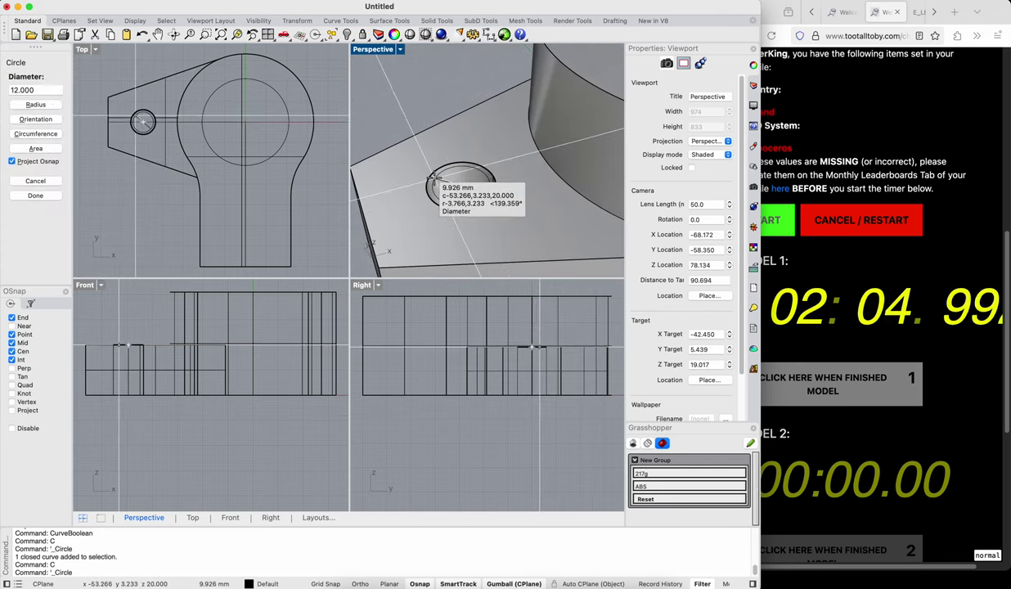
{"action": "type", "text": "24"}
{"action": "key", "text": "Return"}
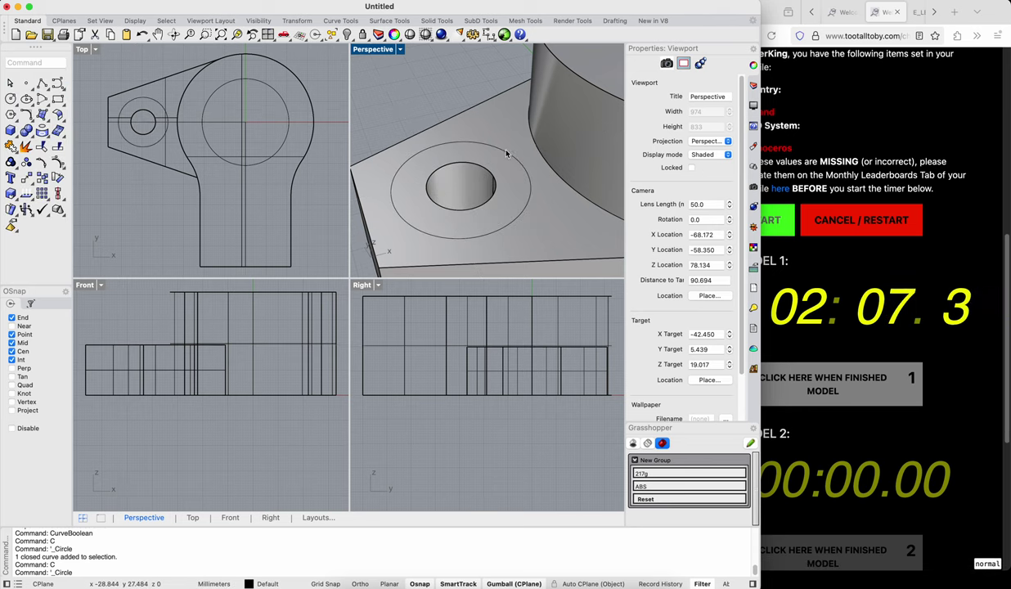
Step: Cut a 5 mm deep counterbore into the ear by extruding the 24 mm circle downward by -5
{"action": "left_click", "coordinate": [483, 144]}
{"action": "left_click", "coordinate": [478, 145]}
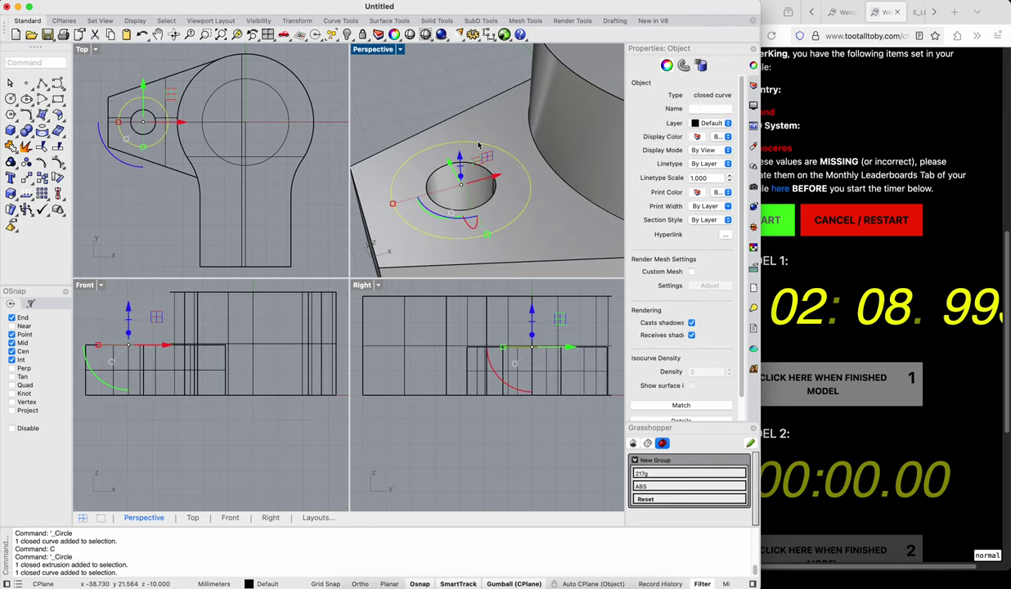
{"action": "left_click", "coordinate": [463, 170]}
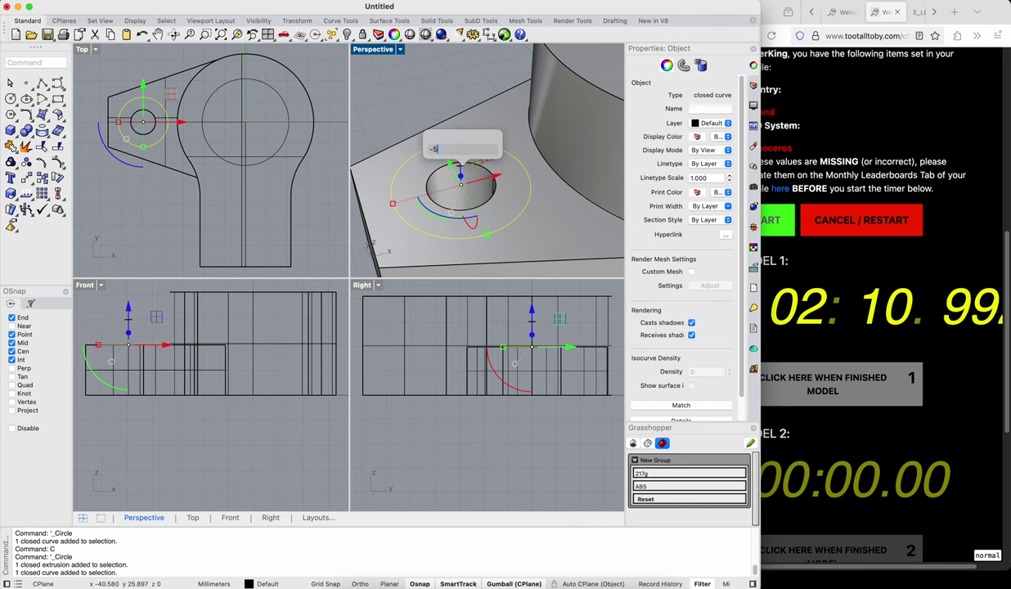
{"action": "type", "text": "-5"}
{"action": "key", "text": "Return"}
Step: Mirror a copy of the counterbored ear about the Y axis to the opposite side of the body
{"action": "left_click", "coordinate": [487, 129]}
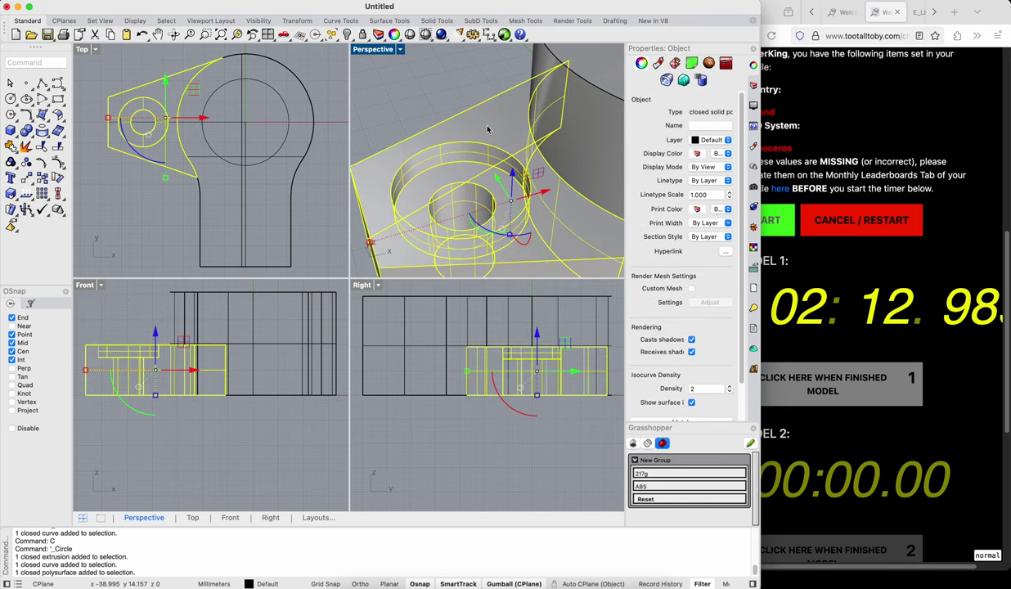
{"action": "type", "text": "mir"}
{"action": "key", "text": "Return"}
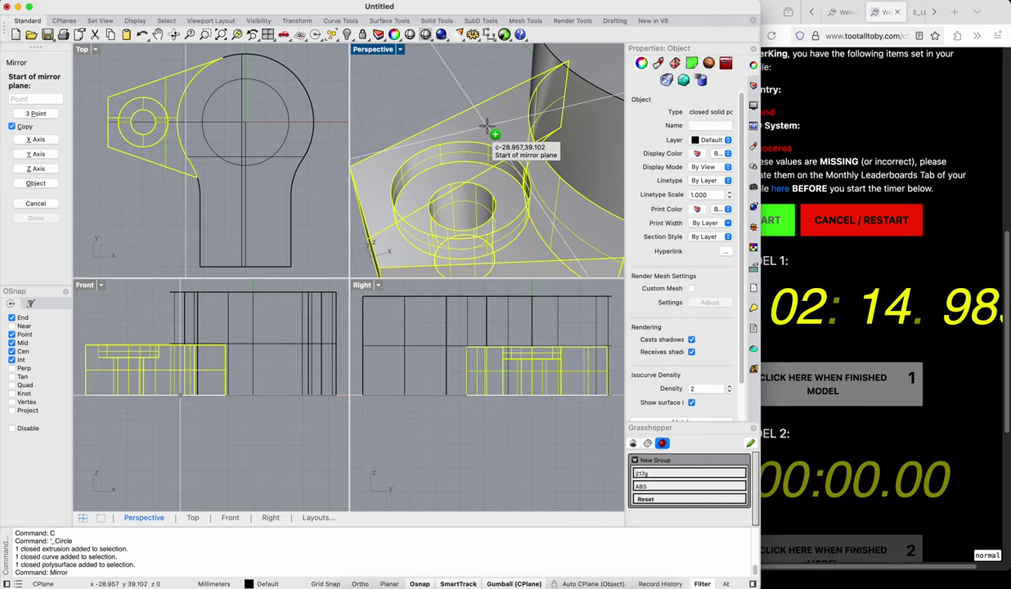
{"action": "type", "text": "y"}
{"action": "key", "text": "Return"}
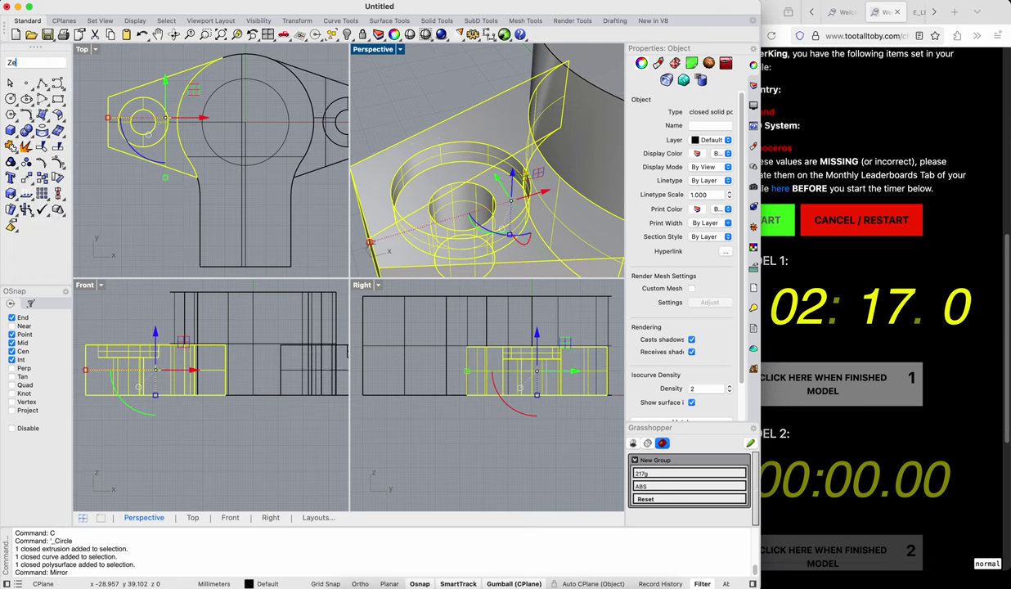
{"action": "type", "text": "zea"}
{"action": "key", "text": "Return"}
{"action": "right_click_drag", "start_coordinate": [488, 129], "coordinate": [576, 72], "text": "shift"}
{"action": "left_click", "coordinate": [425, 270]}
{"action": "type", "text": "Fillet"}
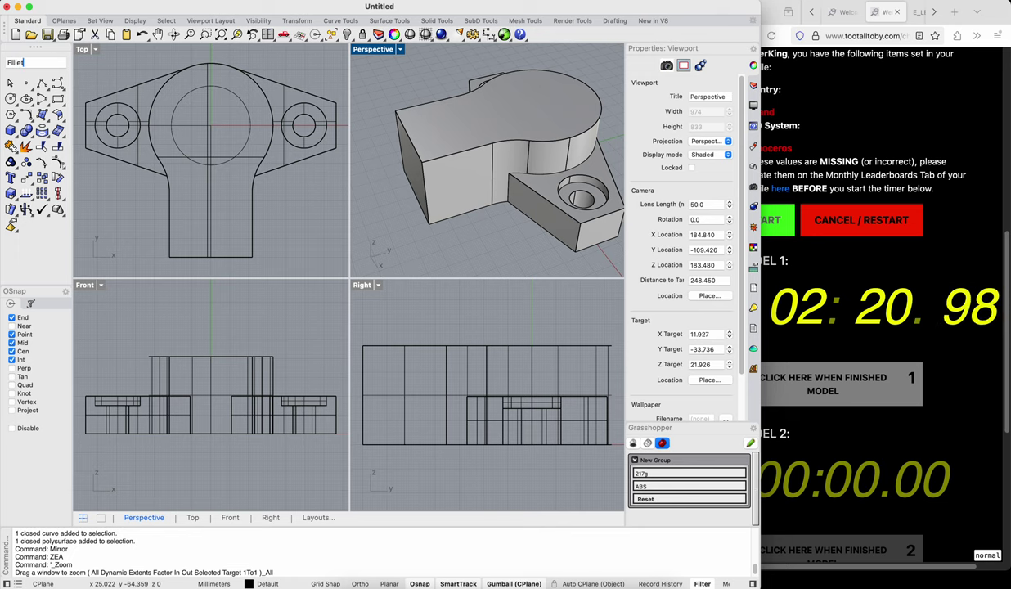
{"action": "key", "text": "Return"}
{"action": "key", "text": "Escape"}
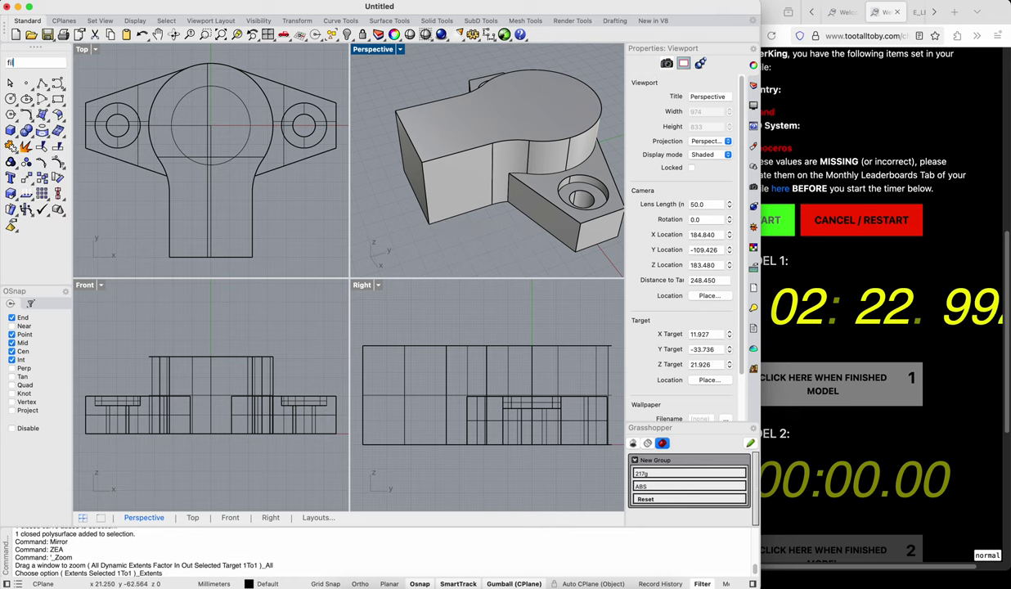
Step: Round the top edge at the free end of the body's arm with a 15 mm radius FilletEdge
{"action": "type", "text": "fillete"}
{"action": "key", "text": "Return"}
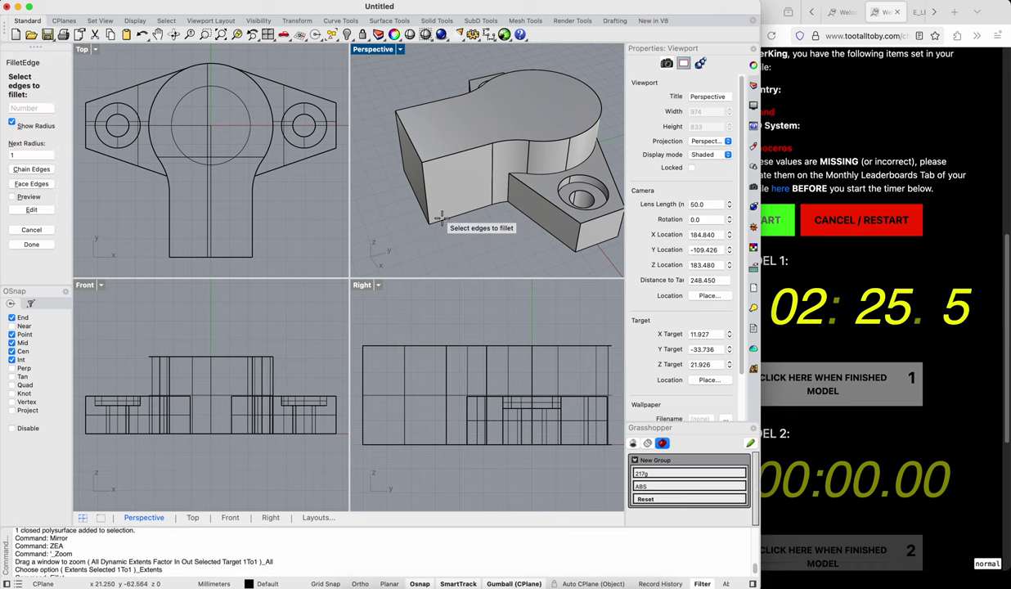
{"action": "type", "text": "115"}
{"action": "key", "text": "Return"}
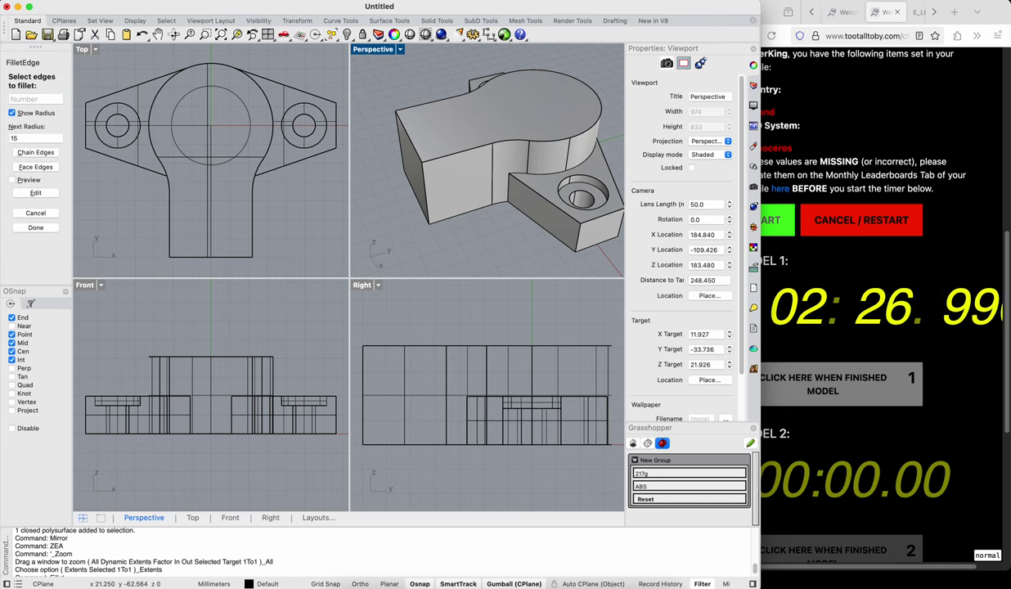
{"action": "left_click", "coordinate": [399, 130]}
{"action": "key", "text": "Return"}
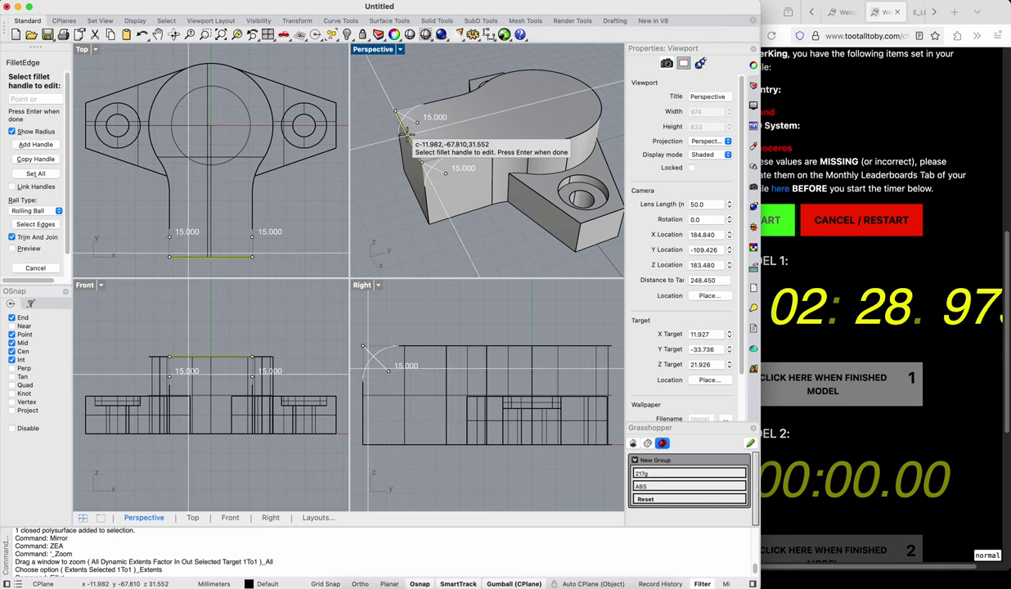
{"action": "key", "text": "Return"}
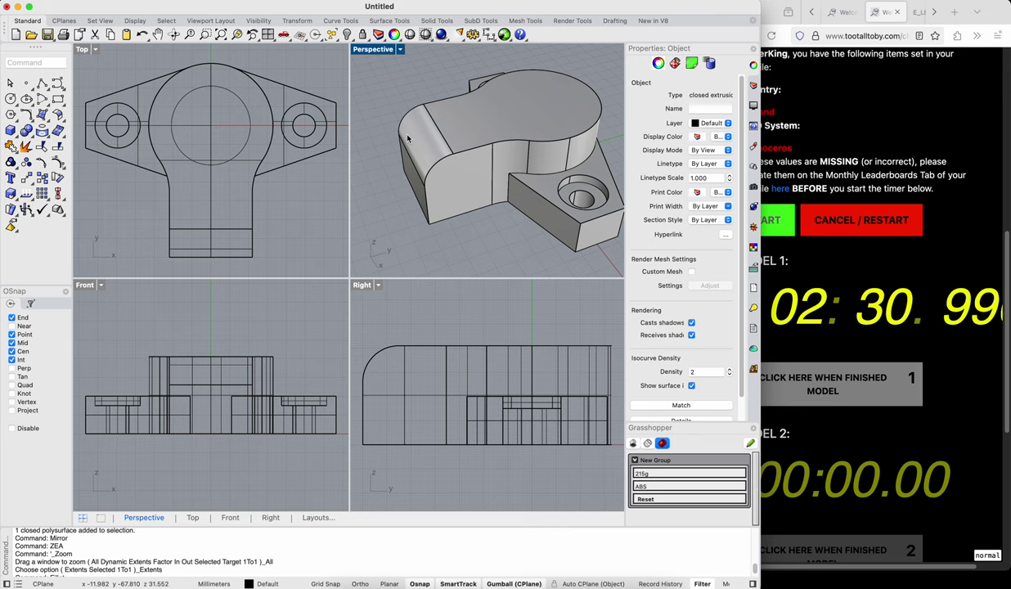
Step: Draw a 12 mm diameter circle on the side face of the arm, centred on the end fillet's arc
{"action": "type", "text": "cir"}
{"action": "key", "text": "Return"}
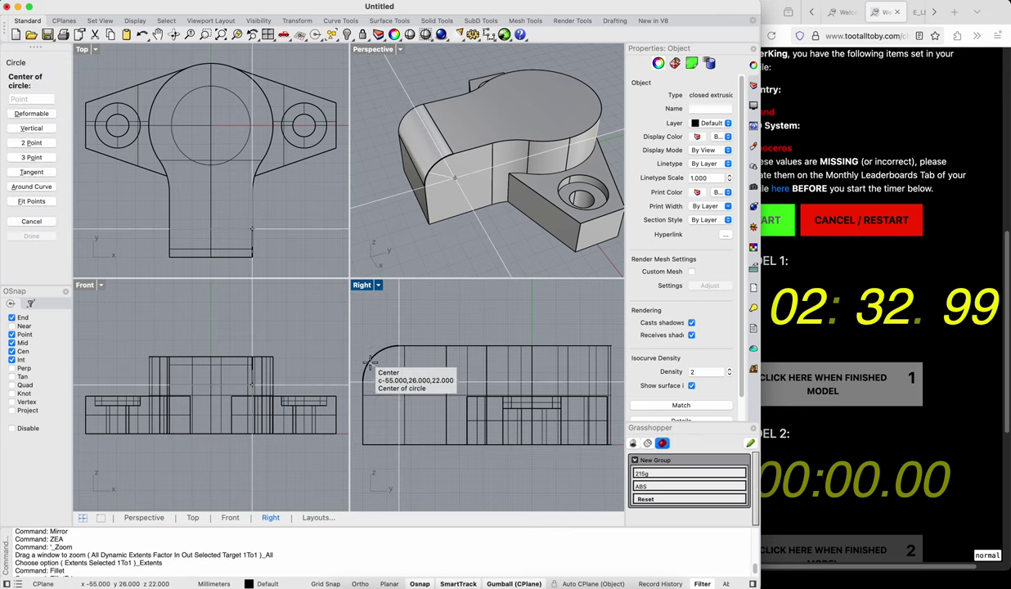
{"action": "left_click", "coordinate": [371, 365]}
{"action": "type", "text": "12"}
{"action": "key", "text": "Return"}
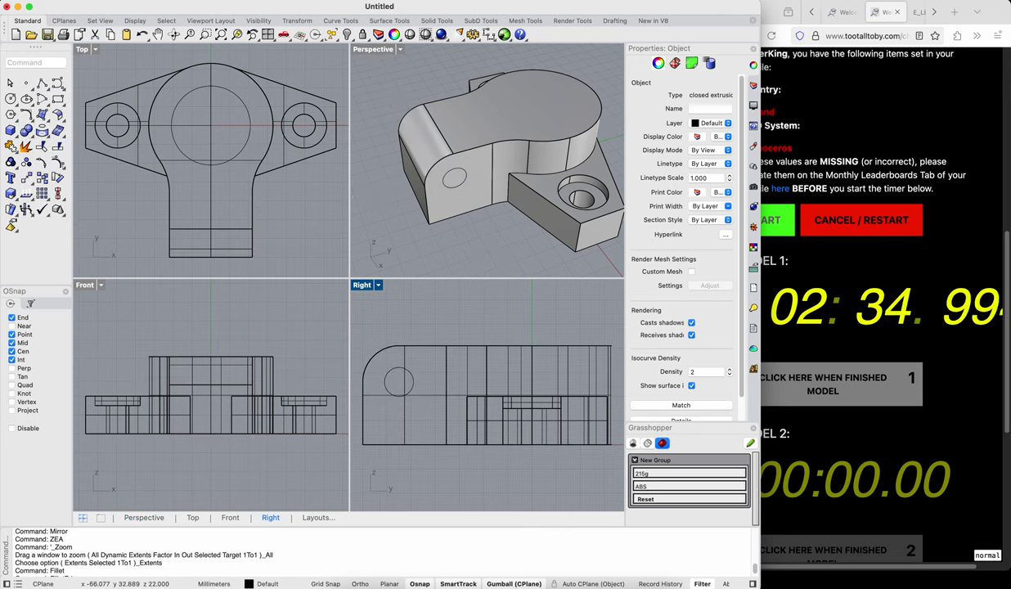
{"action": "key", "text": "Return"}
{"action": "key", "text": "Escape"}
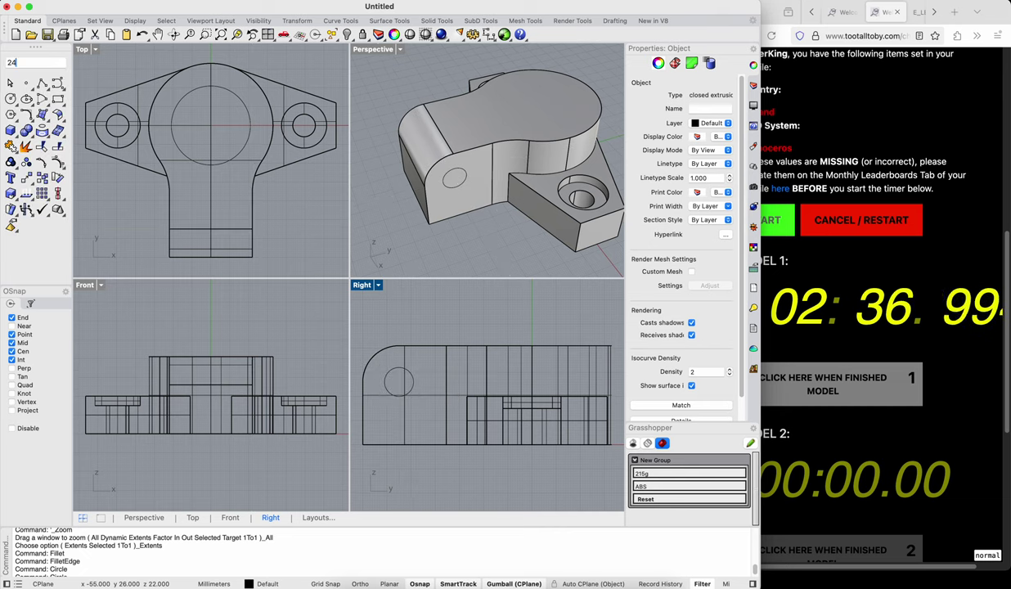
Step: Draw a 24 mm diameter circle on the arm's side face, concentric with the 12 mm circle
{"action": "key", "text": "Escape"}
{"action": "key", "text": "Return"}
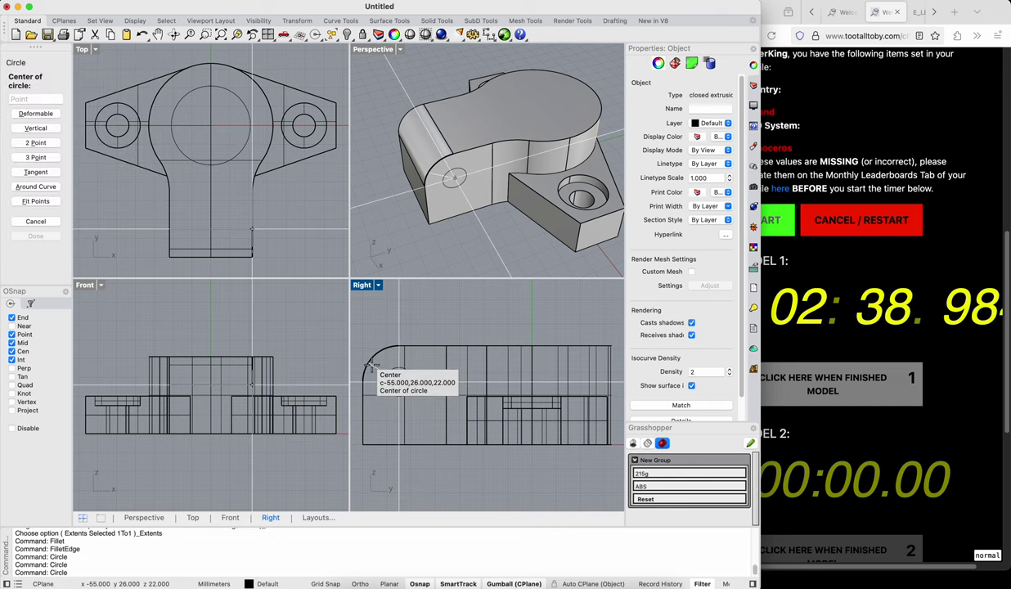
{"action": "left_click", "coordinate": [372, 365]}
{"action": "type", "text": "24"}
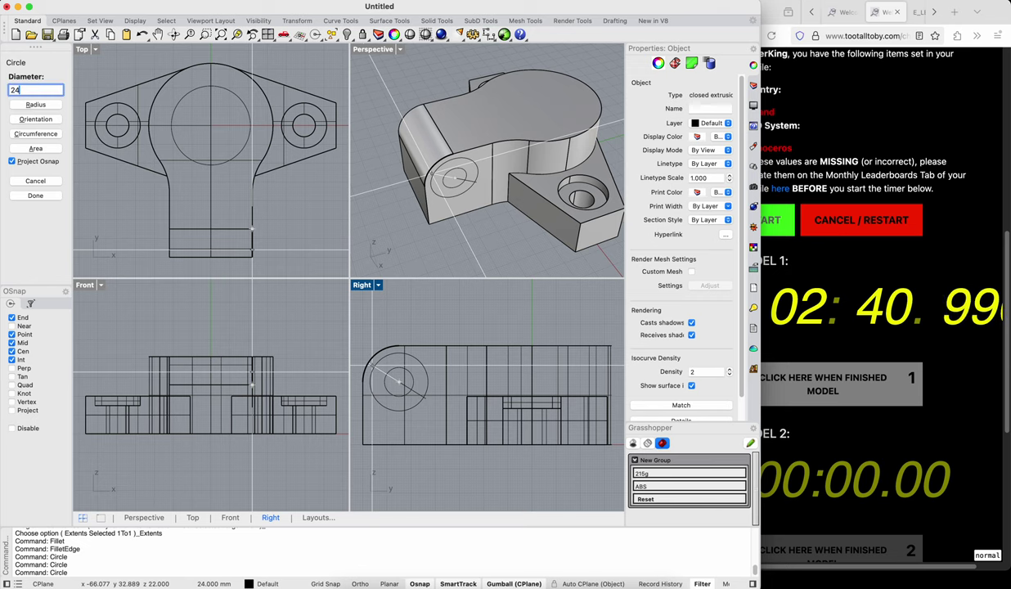
{"action": "key", "text": "Return"}
Step: Cut the 12 mm circle through the arm as a hole and extrude the 24 mm circle by -5 as its counterbore
{"action": "left_click", "coordinate": [414, 385]}
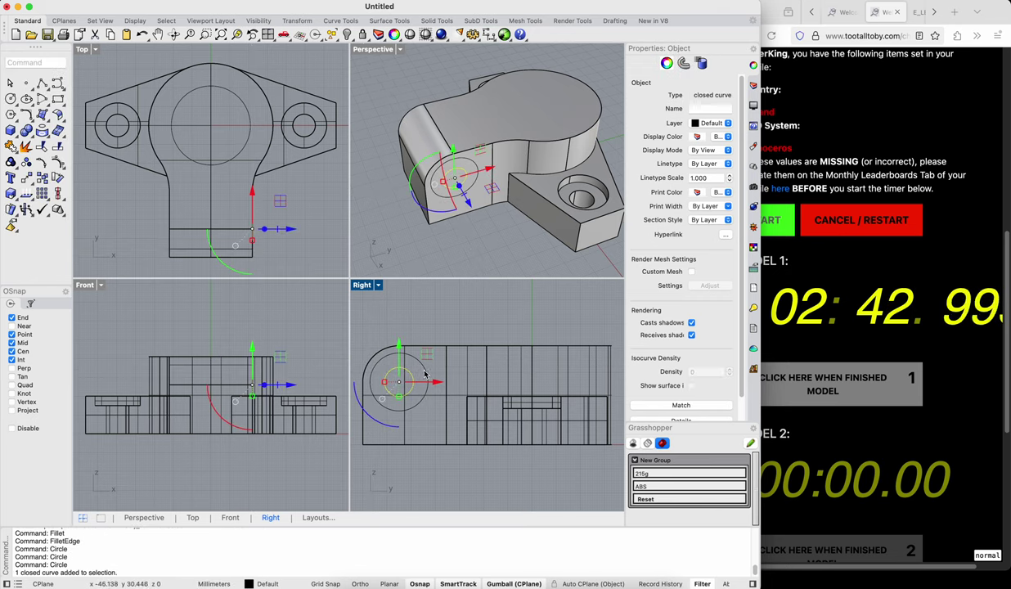
{"action": "left_click_drag", "start_coordinate": [466, 198], "coordinate": [462, 167]}
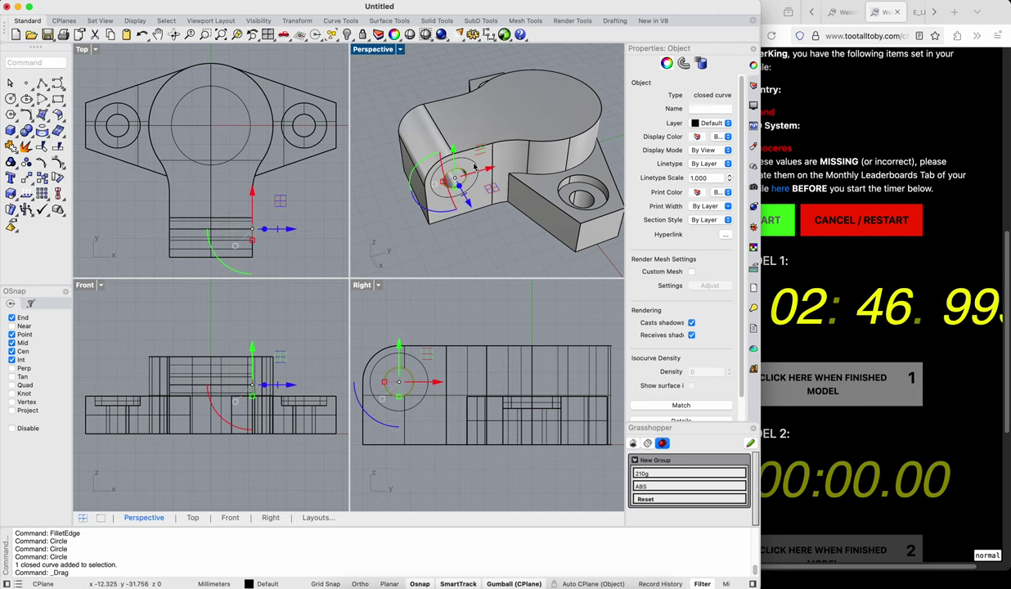
{"action": "left_click", "coordinate": [474, 166]}
{"action": "left_click", "coordinate": [465, 195]}
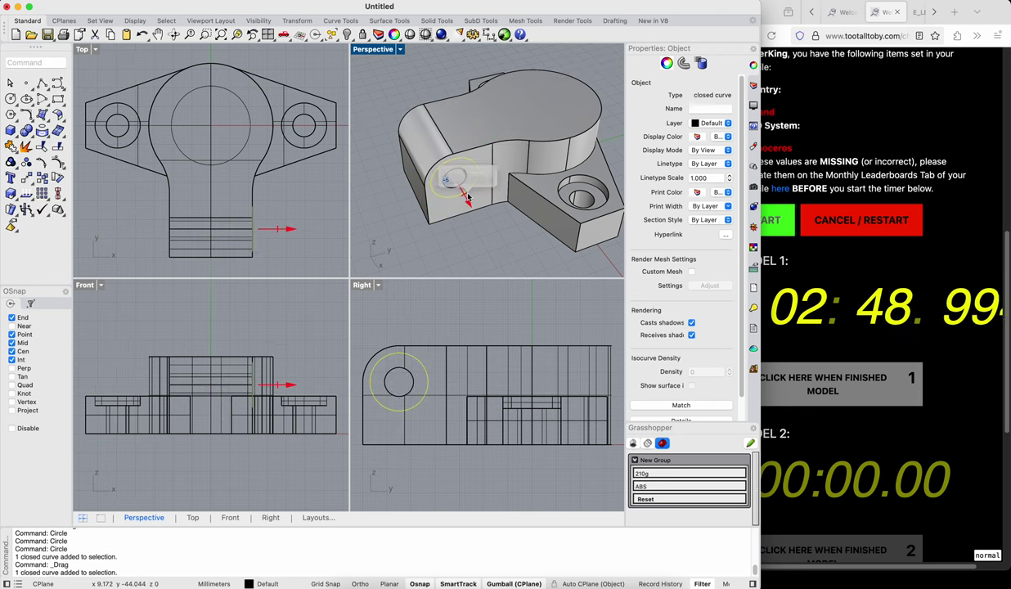
{"action": "left_click_drag", "start_coordinate": [468, 197], "coordinate": [463, 193]}
{"action": "left_click", "coordinate": [391, 250]}
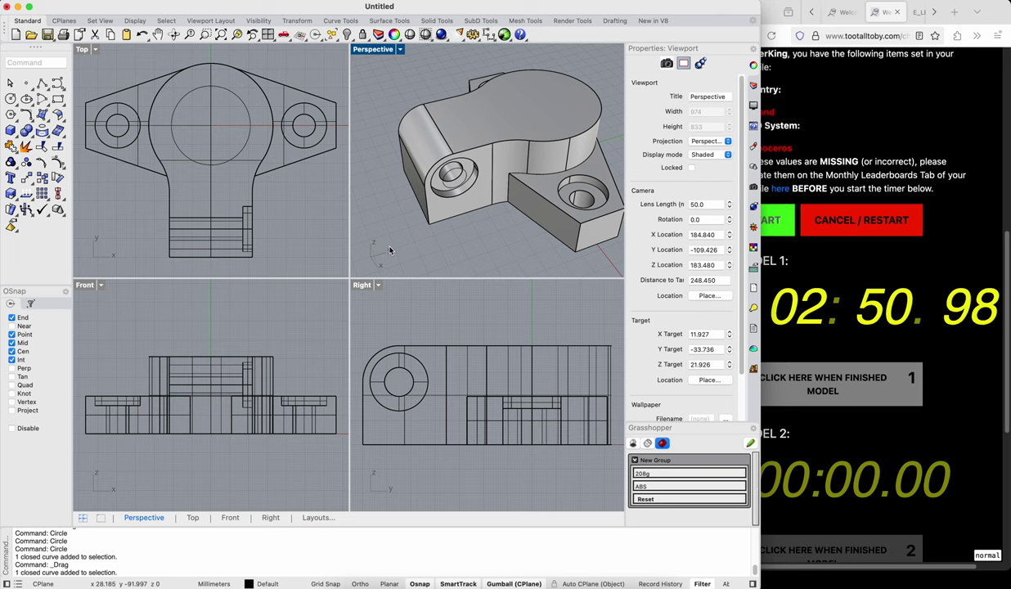
{"action": "left_click", "coordinate": [260, 256]}
{"action": "type", "text": "slab"}
{"action": "key", "text": "Return"}
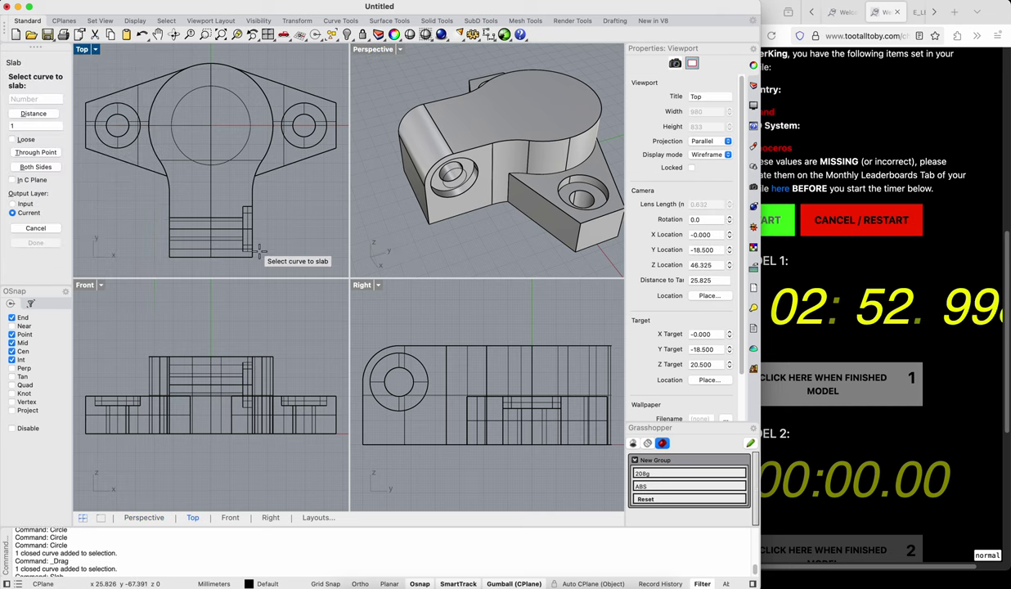
{"action": "key", "text": "Escape"}
Step: Draw a narrow centre-based rectangle lengthwise on the Y axis, from inside the central bore circle to past the arm's free end
{"action": "type", "text": "slot"}
{"action": "key", "text": "Return"}
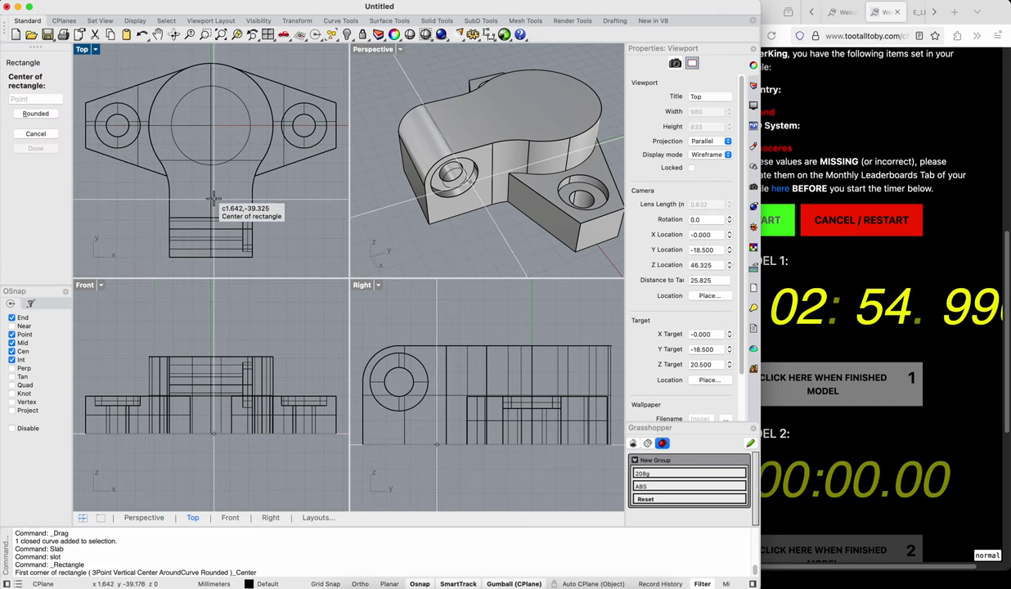
{"action": "left_click", "coordinate": [210, 192]}
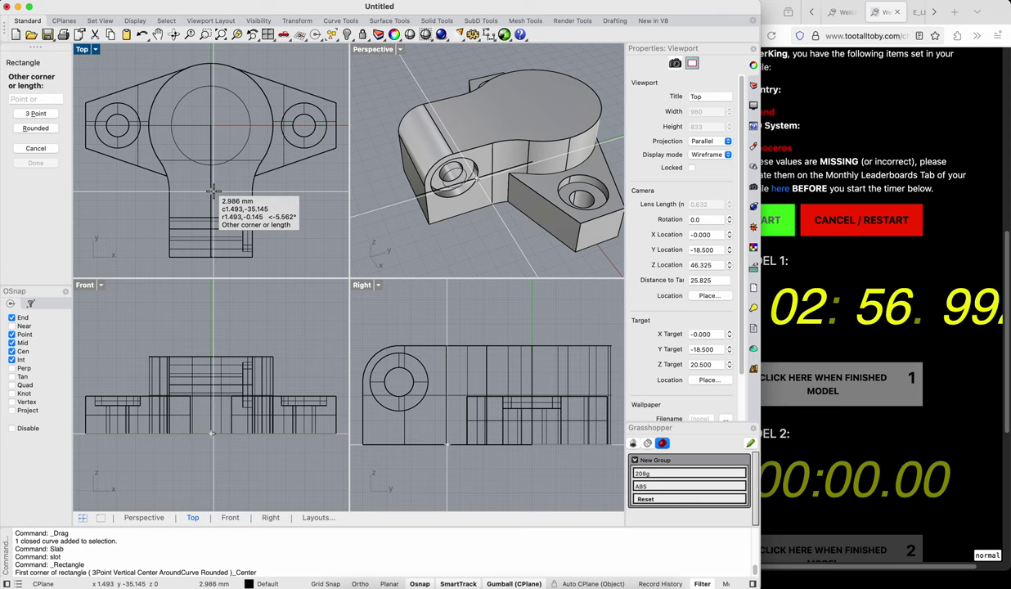
{"action": "left_click", "coordinate": [212, 192]}
{"action": "key", "text": "Return"}
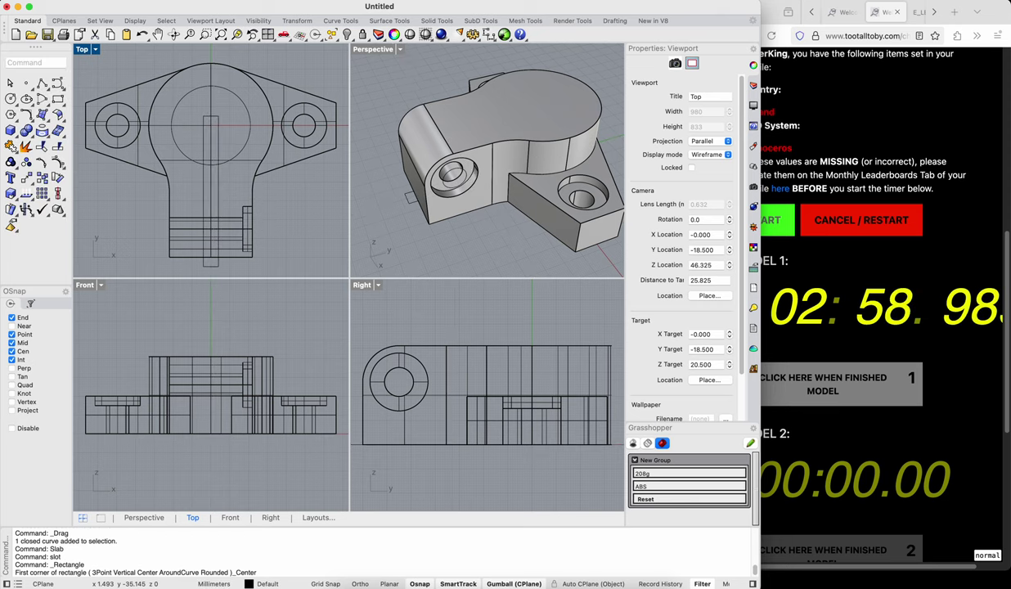
Step: Extrude the central bore circle and the slot rectangle together upward through the body to cut the bore and slot
{"action": "left_click", "coordinate": [204, 173]}
{"action": "left_click", "coordinate": [223, 162], "text": "shift"}
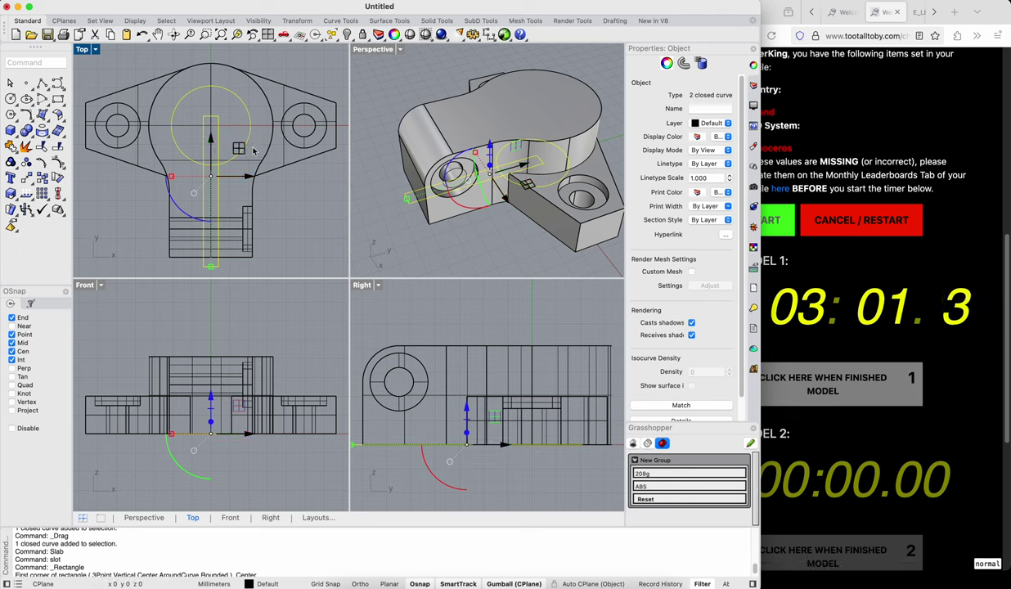
{"action": "left_click_drag", "start_coordinate": [492, 155], "coordinate": [496, 101]}
Step: Select all objects and join the body and ears into one solid with BooleanUnion
{"action": "type", "text": "Selall"}
{"action": "key", "text": "Return"}
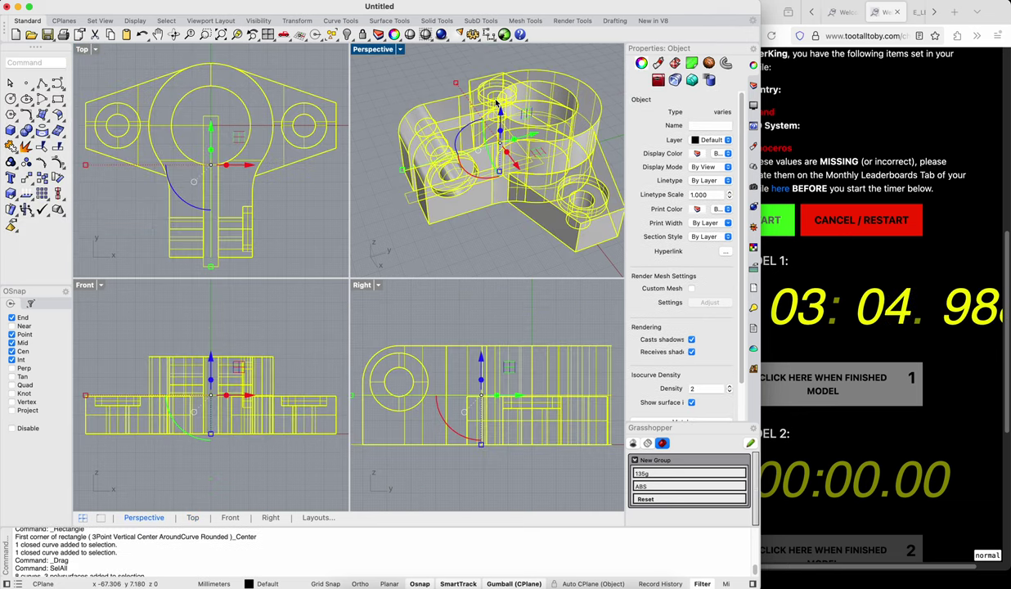
{"action": "type", "text": "blo"}
{"action": "type", "text": "Bu"}
{"action": "key", "text": "Return"}
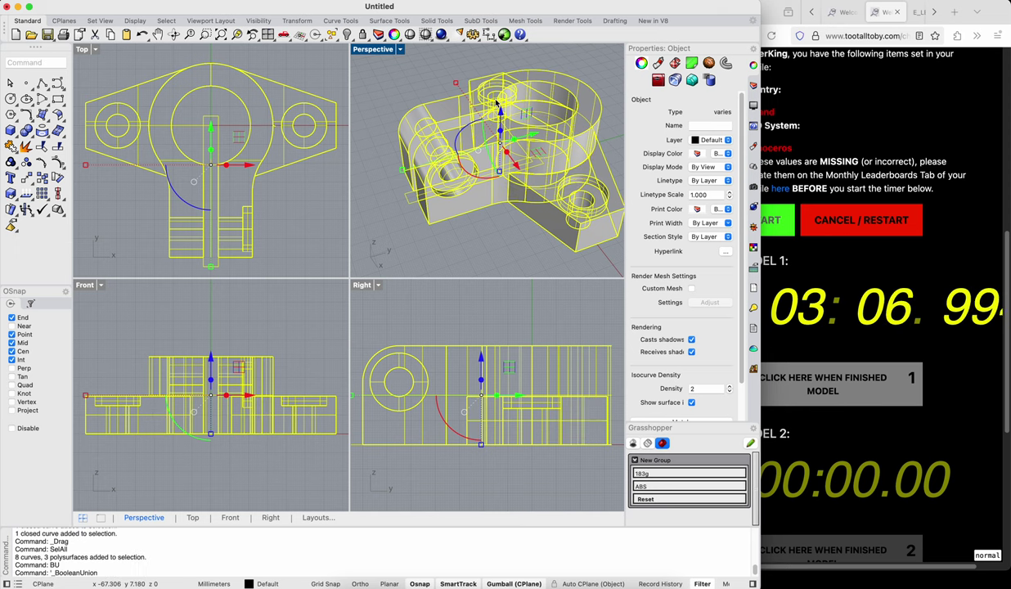
Step: Switch to the challenge timer in the browser and mark Model 1 as finished
{"action": "left_click", "coordinate": [788, 211]}
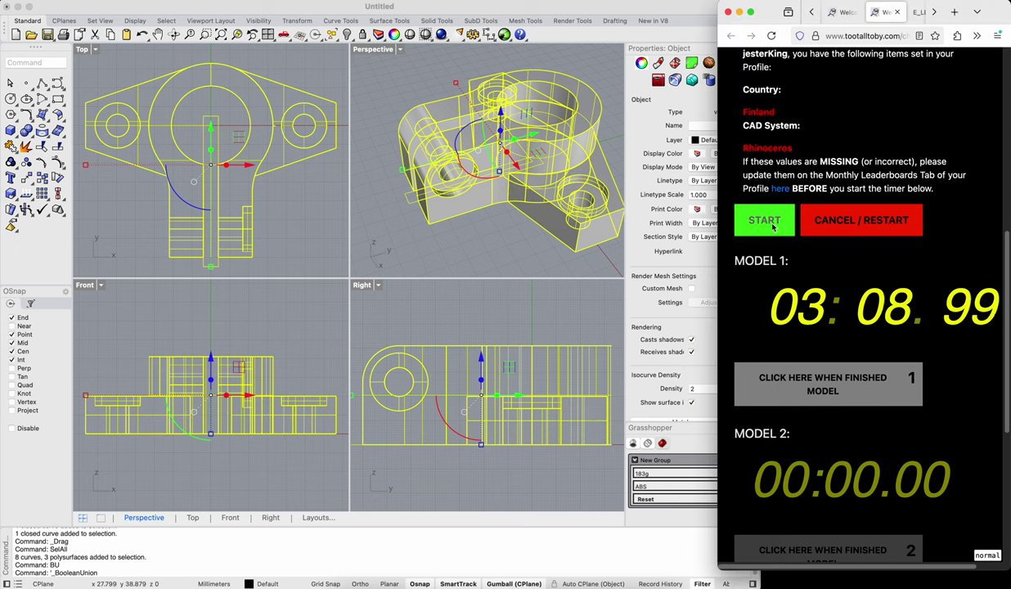
{"action": "left_click", "coordinate": [798, 383]}
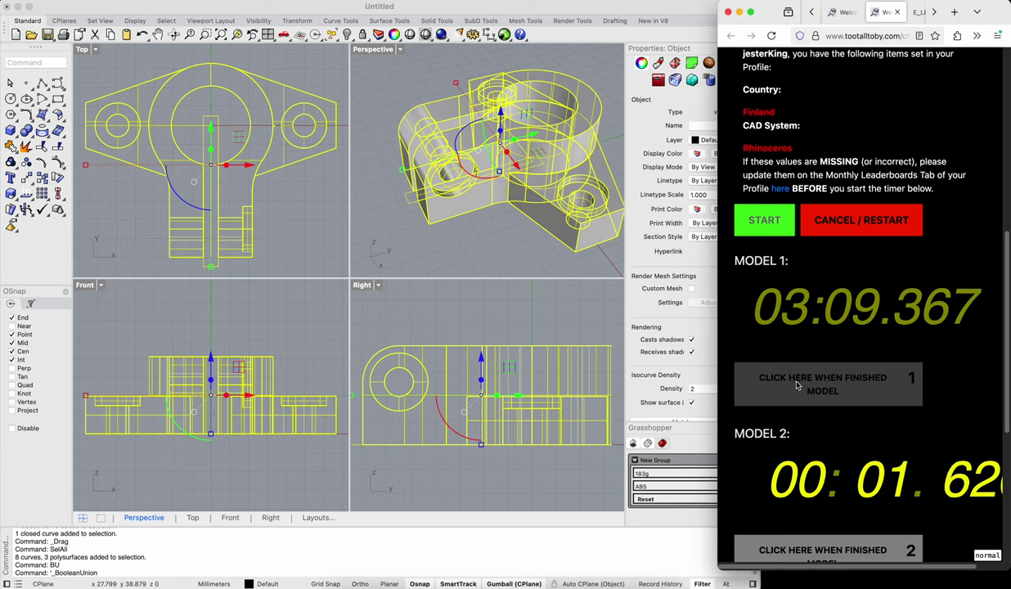